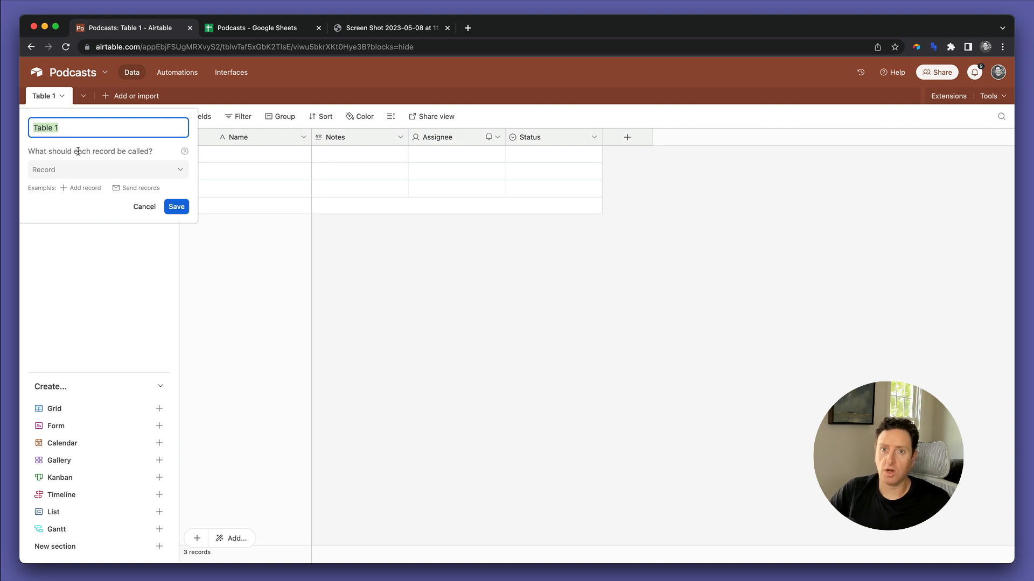
# Step: Rename the table to "Podcast airings" and add a date field named Date with the local date format
pyautogui.write('Podcast airings')
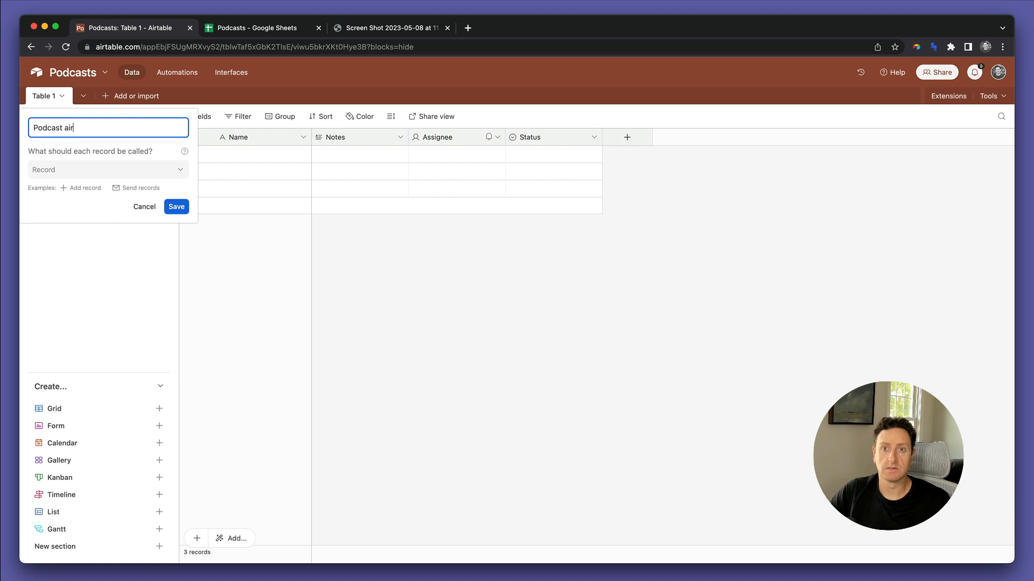
pyautogui.click(176, 206)
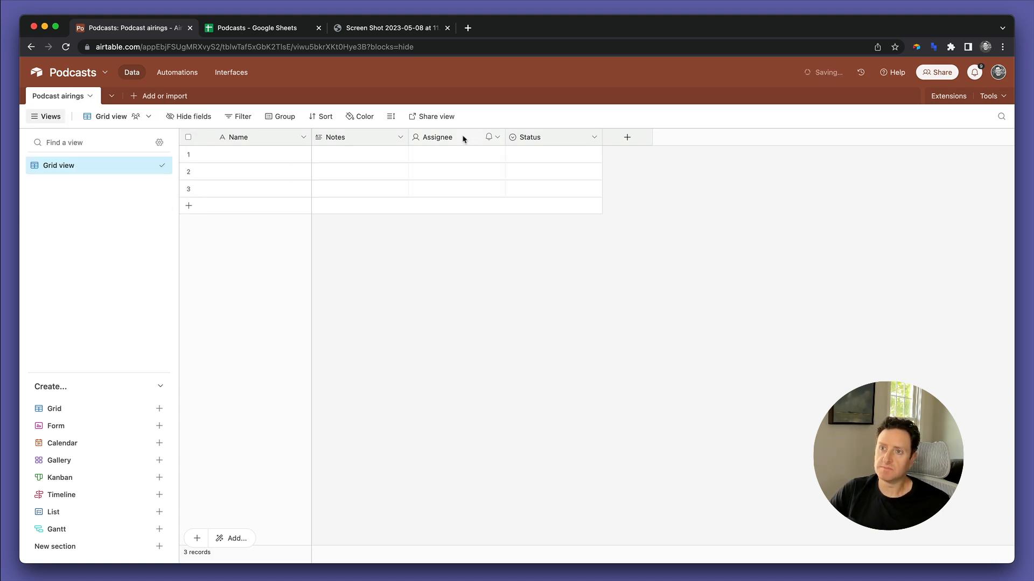
pyautogui.click(625, 137)
pyautogui.write('D')
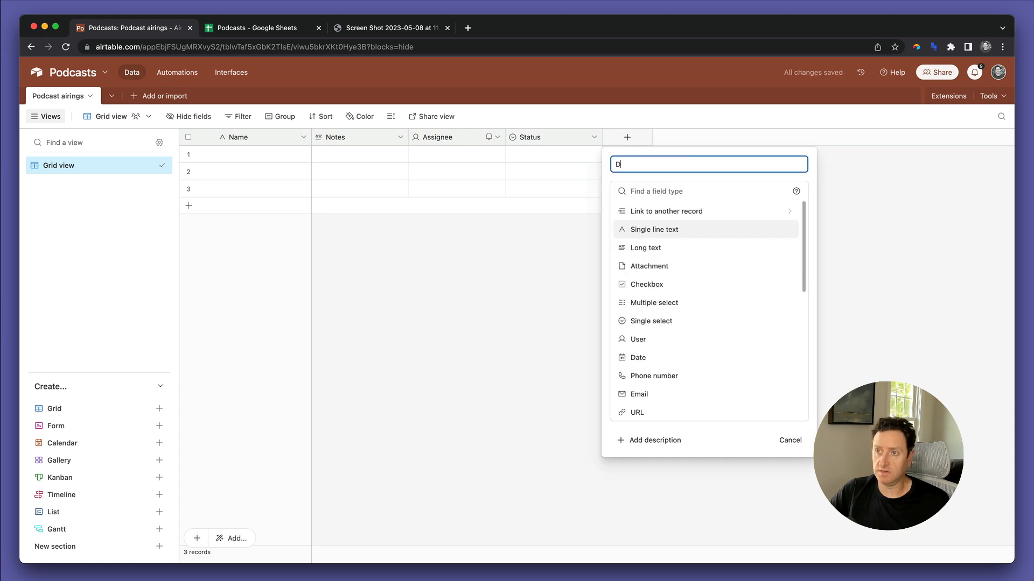
pyautogui.click(659, 359)
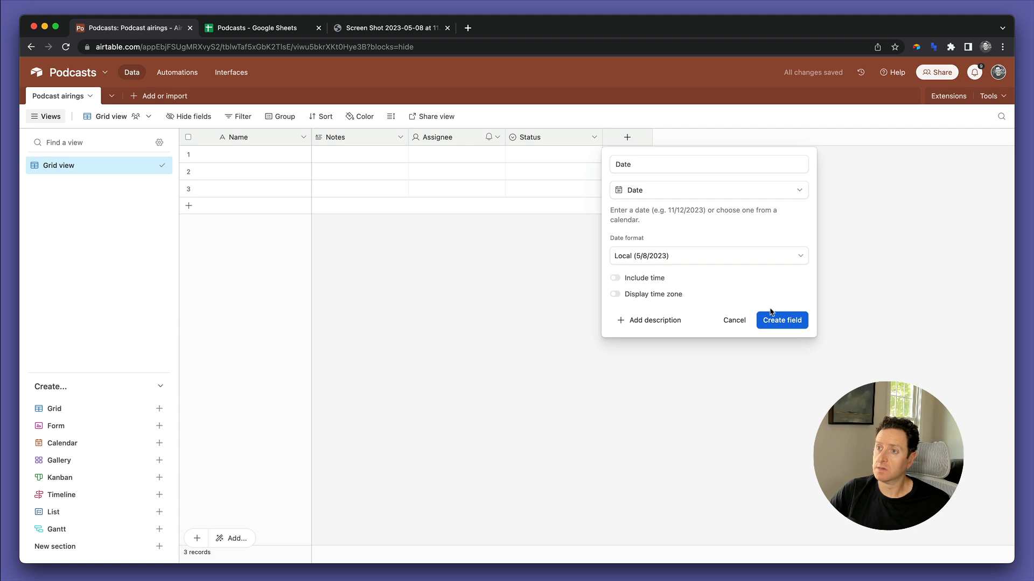
pyautogui.click(774, 318)
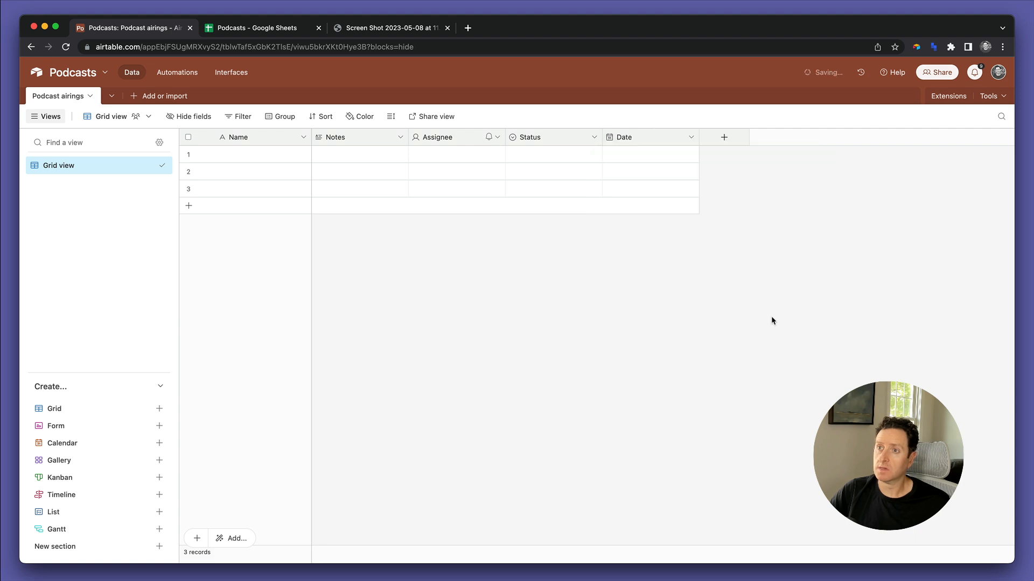
# Step: Turn the Notes field into a single line text field named Title, and place the Date field directly after it
pyautogui.doubleClick(346, 138)
pyautogui.write('Title')
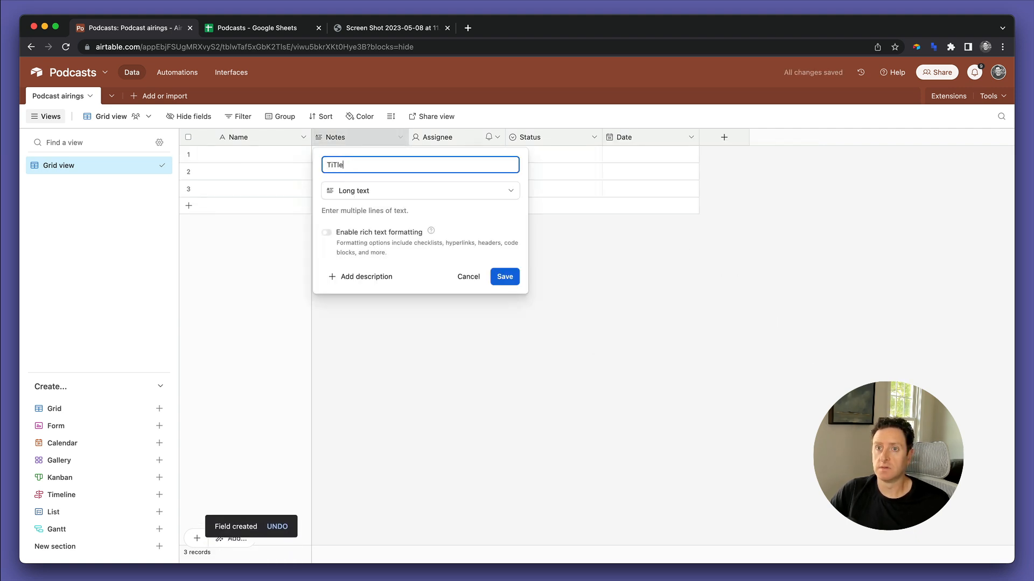
pyautogui.click(355, 190)
pyautogui.click(355, 237)
pyautogui.click(504, 273)
pyautogui.moveTo(655, 137); pyautogui.dragTo(345, 141)
pyautogui.moveTo(437, 138); pyautogui.dragTo(339, 154)
# Step: Fill the first record with the title "Podcast Episode 1" and the date 5/8/2023
pyautogui.click(339, 153)
pyautogui.write('Podcast Episode 1')
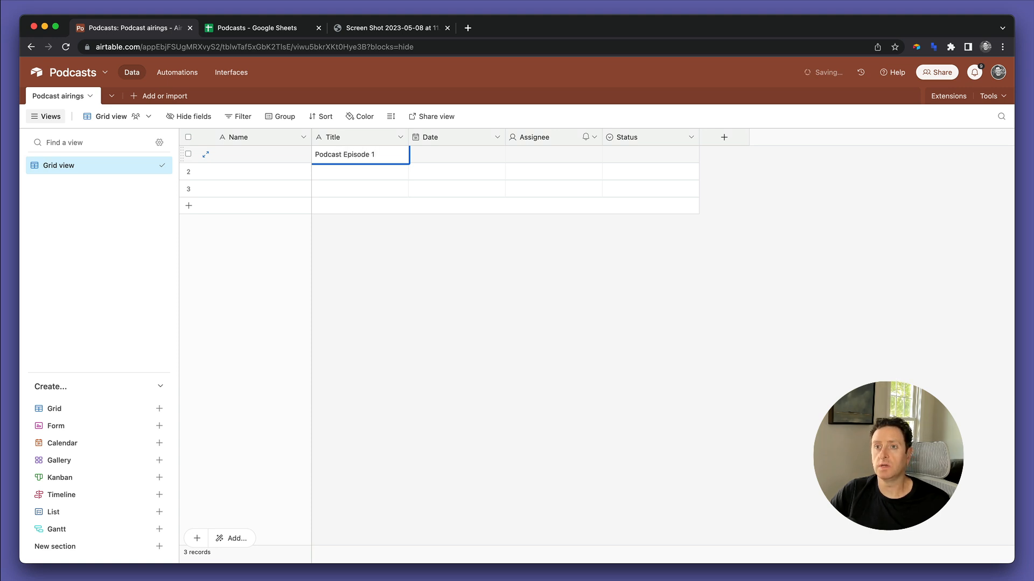
pyautogui.press('Tab')
pyautogui.write('5/8/2023')
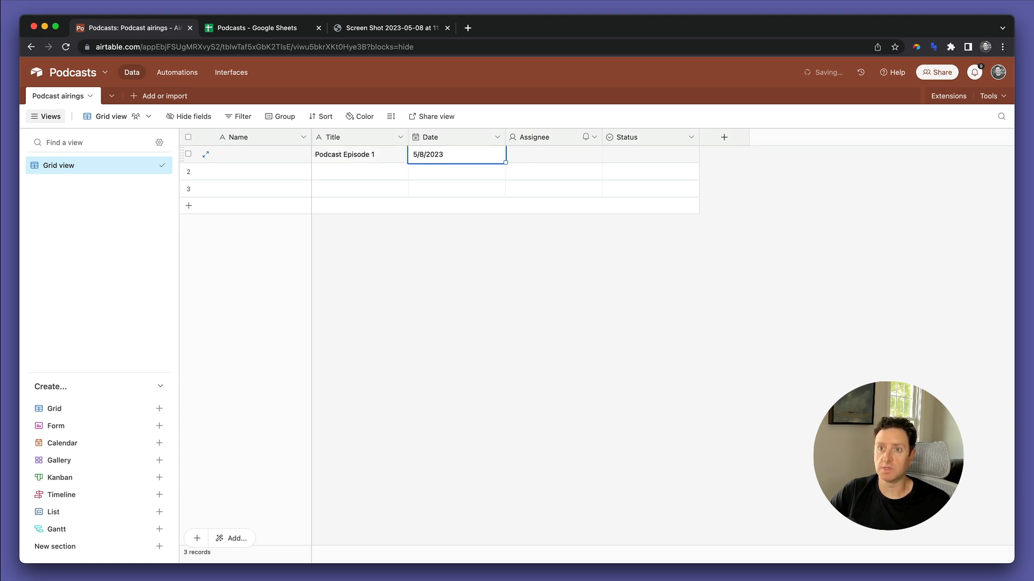
pyautogui.press('Tab')
# Step: Change the primary Name field's type to Formula
pyautogui.click(278, 153)
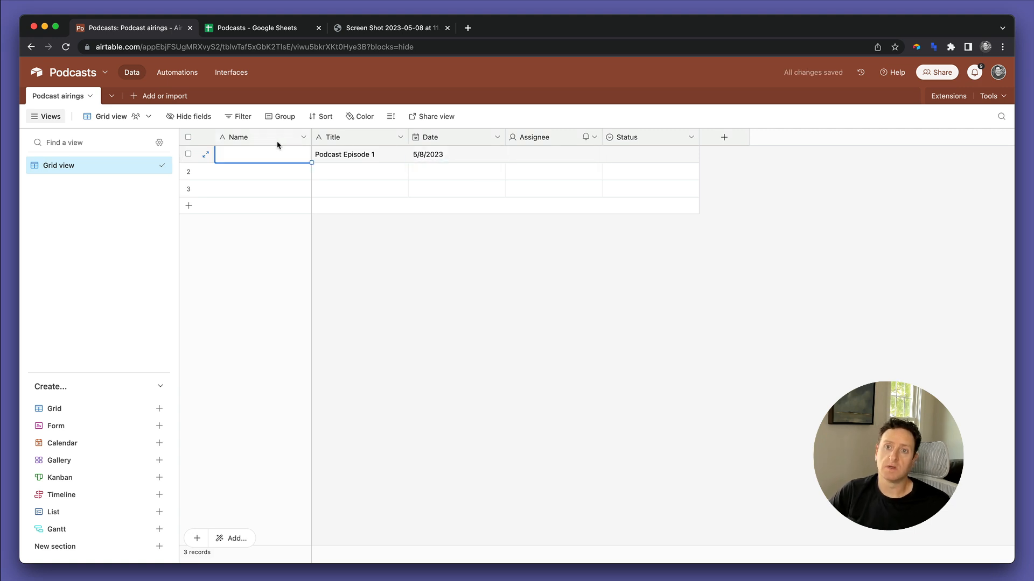
pyautogui.doubleClick(241, 138)
pyautogui.click(254, 229)
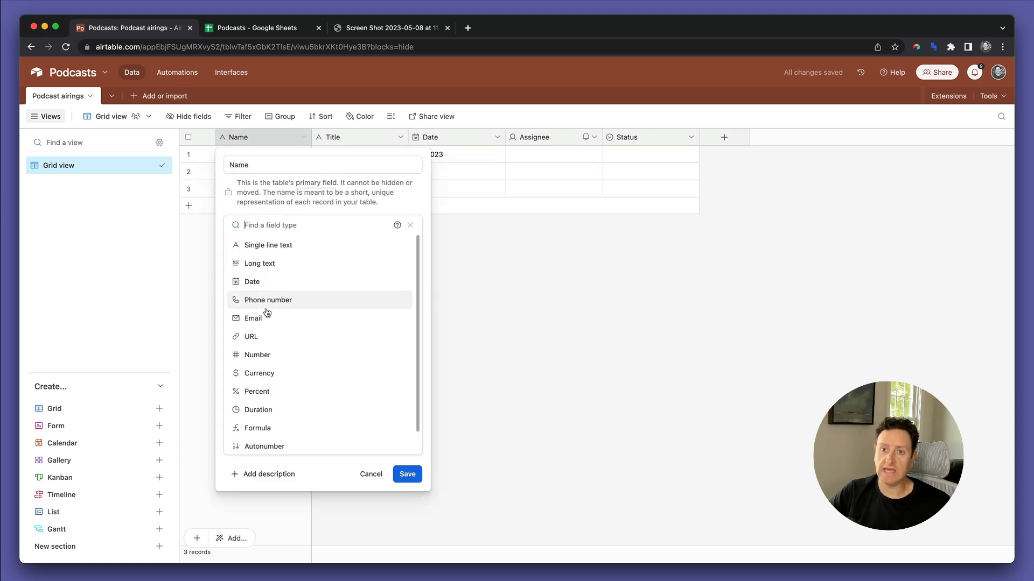
pyautogui.click(266, 429)
pyautogui.click(257, 281)
# Step: Save the Name formula as CONCATENATE(Title," - ",DATETIME_FORMAT(Date,'l')) and widen the Name column to fit its text
pyautogui.write('CONCATENATE(')
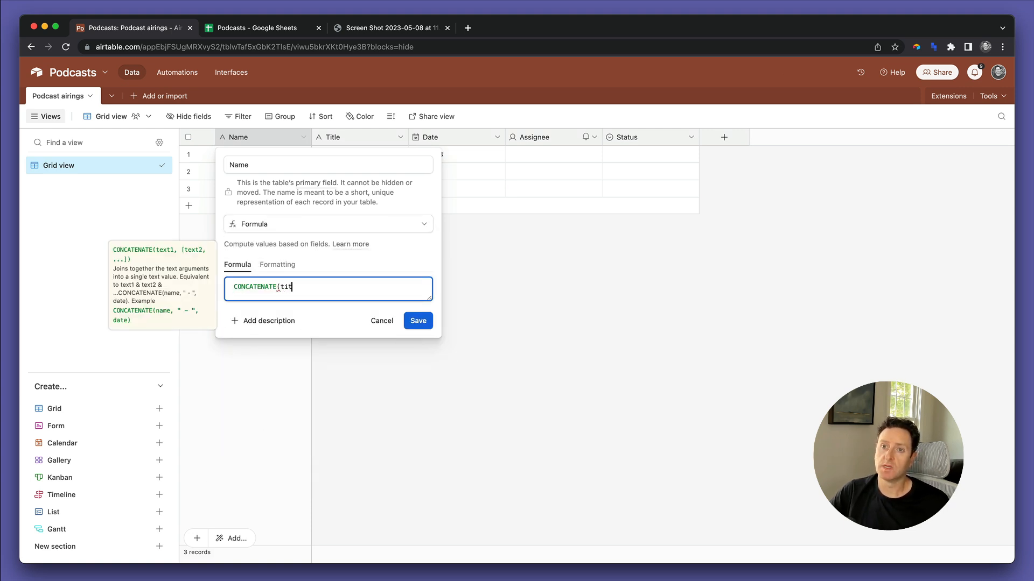
pyautogui.write('tit')
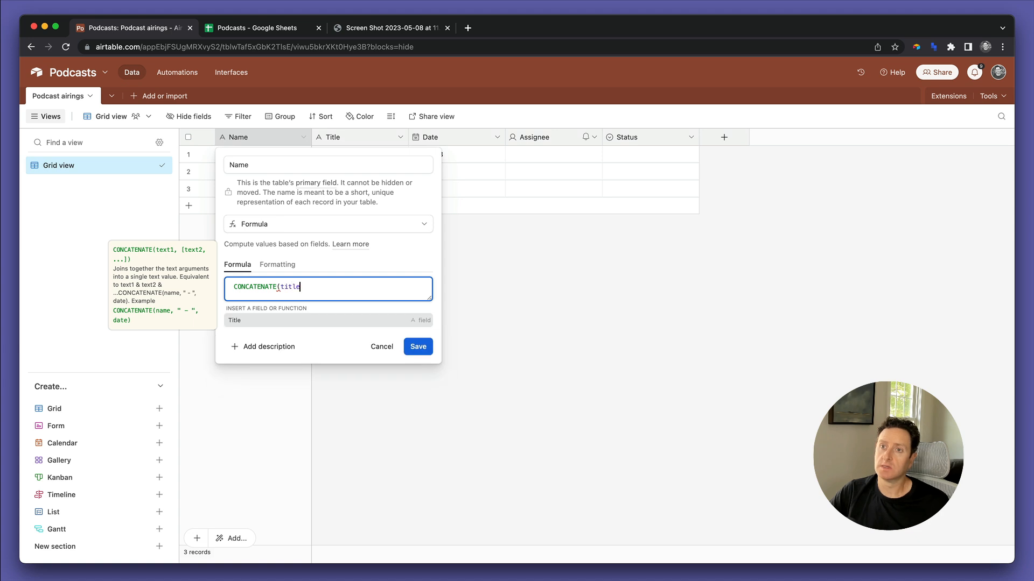
pyautogui.press('Return')
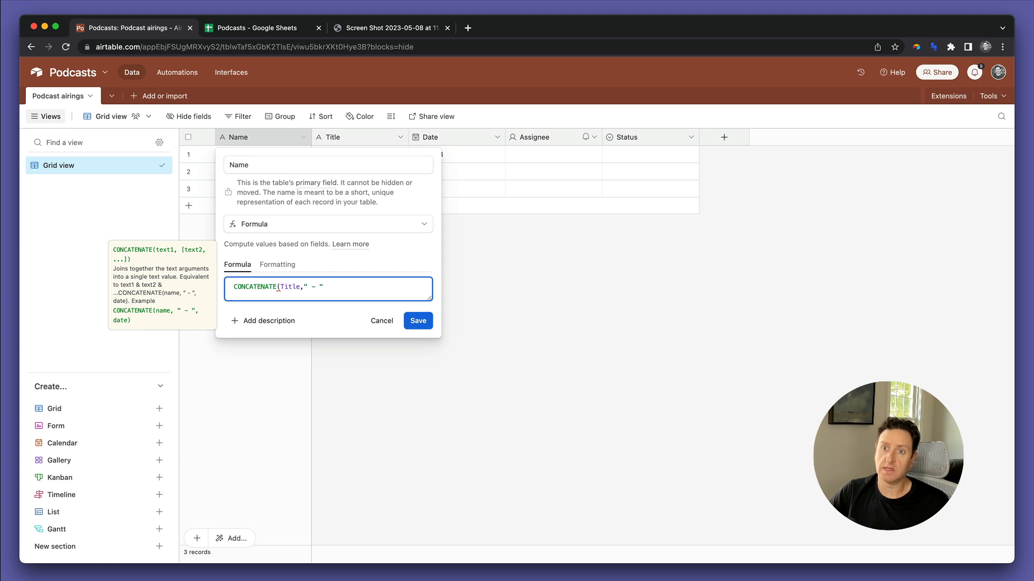
pyautogui.write('," - ",date')
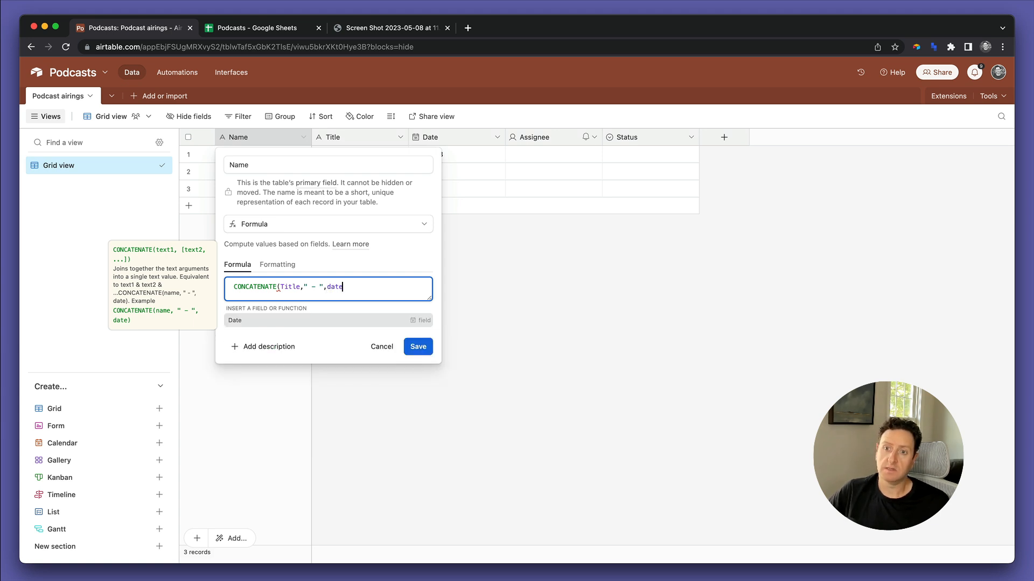
pyautogui.press('BackSpace')
pyautogui.press('Down')
pyautogui.press('Down')
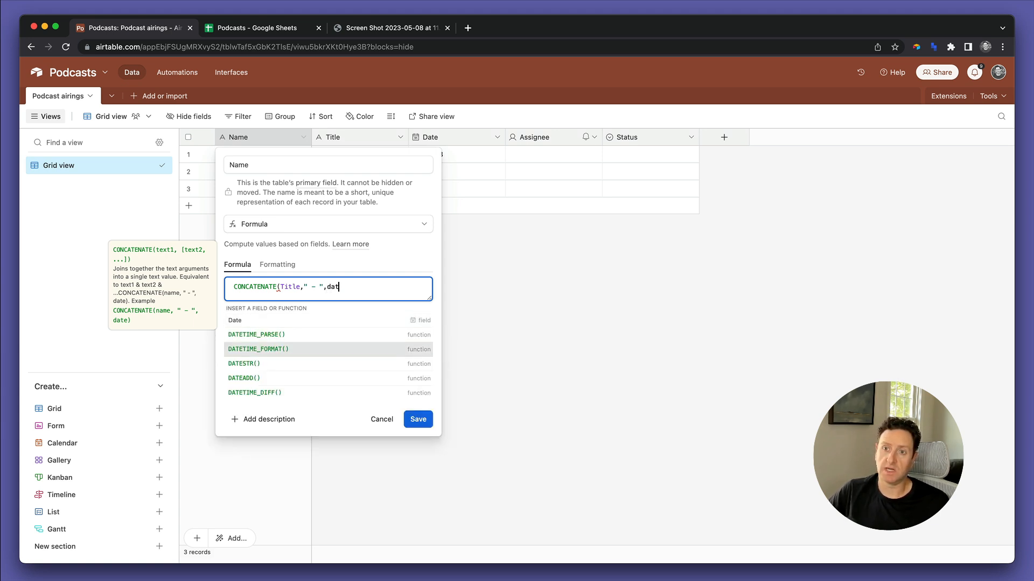
pyautogui.press('Return')
pyautogui.write("Date,'l")
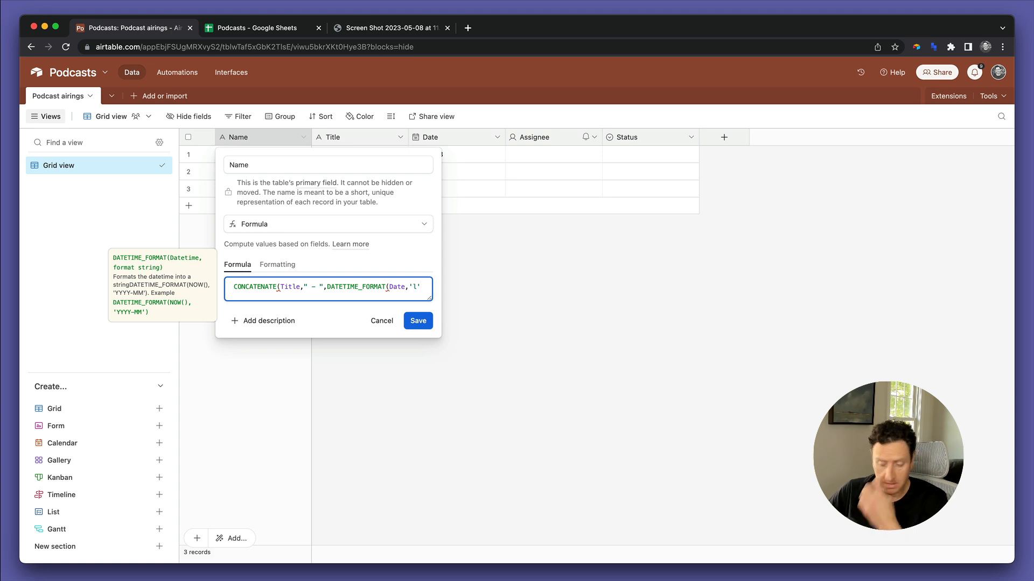
pyautogui.write("')")
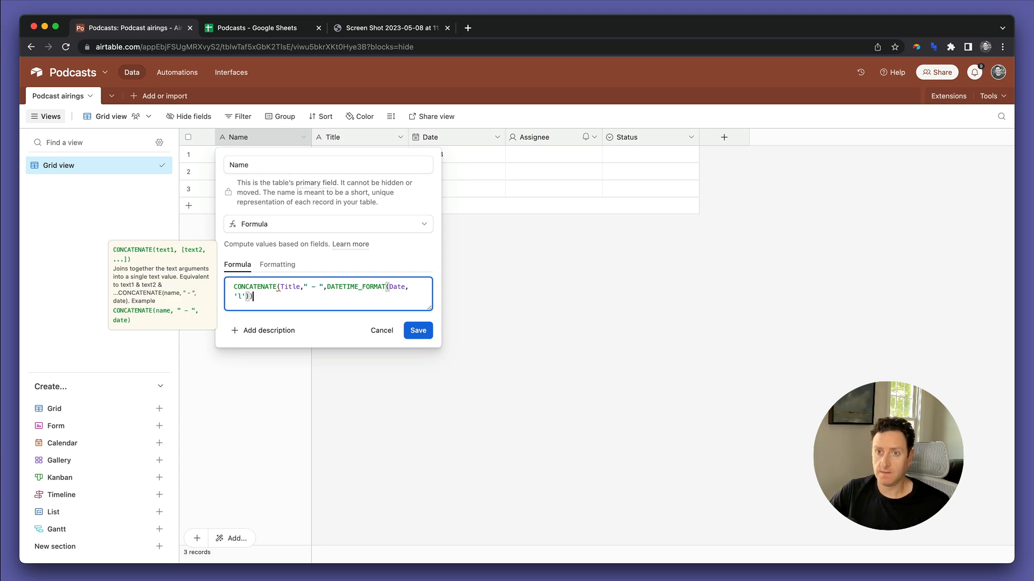
pyautogui.click(419, 331)
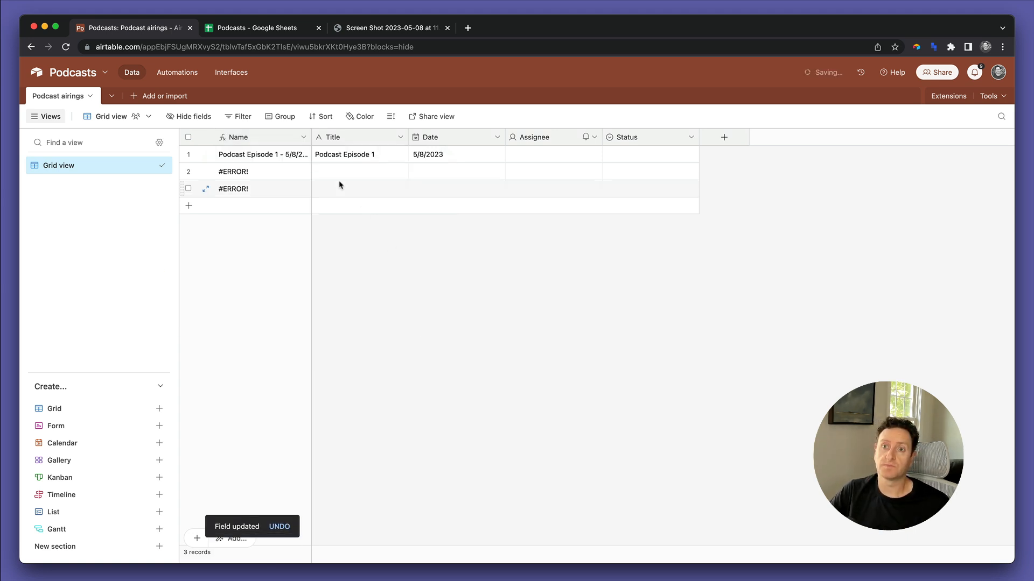
pyautogui.moveTo(311, 138); pyautogui.dragTo(352, 139)
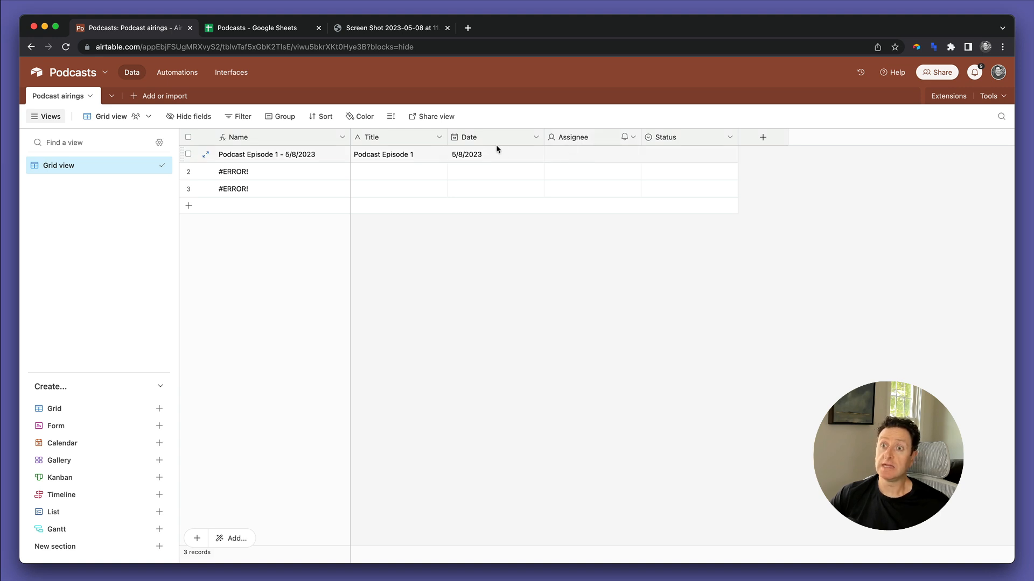
# Step: Rename the Assignee field to "3 weeks from now"
pyautogui.click(482, 160)
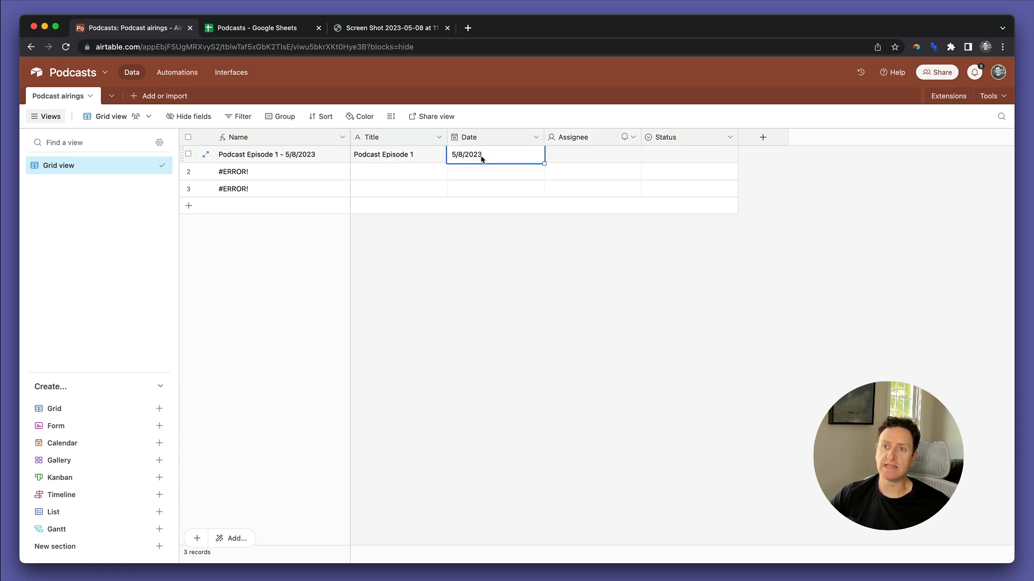
pyautogui.doubleClick(568, 137)
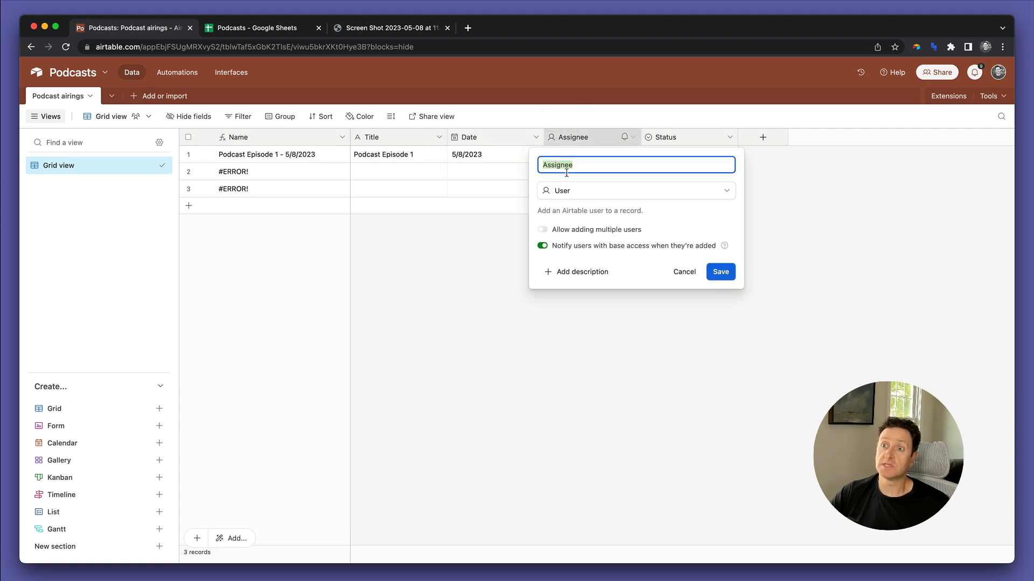
pyautogui.write('#')
pyautogui.write(' wee')
pyautogui.press('BackSpace')
pyautogui.press('BackSpace')
pyautogui.press('BackSpace')
pyautogui.press('BackSpace')
pyautogui.press('BackSpace')
pyautogui.write('3 wee')
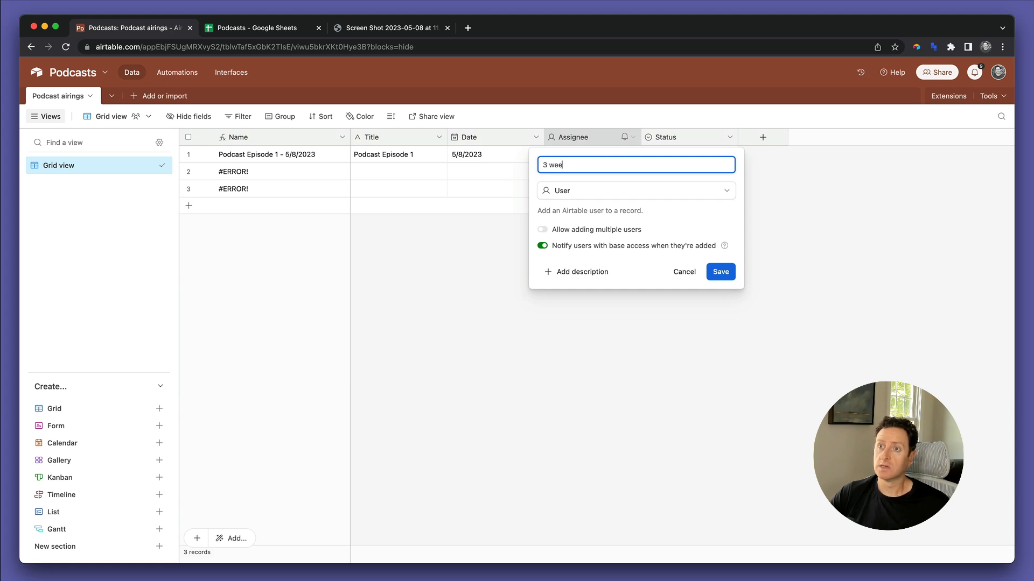
pyautogui.write('ks from now')
# Step: Make the "3 weeks from now" field a Formula field using DATEADD(Date,21,'d') and save it
pyautogui.click(566, 190)
pyautogui.scroll(-3, 565, 341)
pyautogui.scroll(-2, 567, 347)
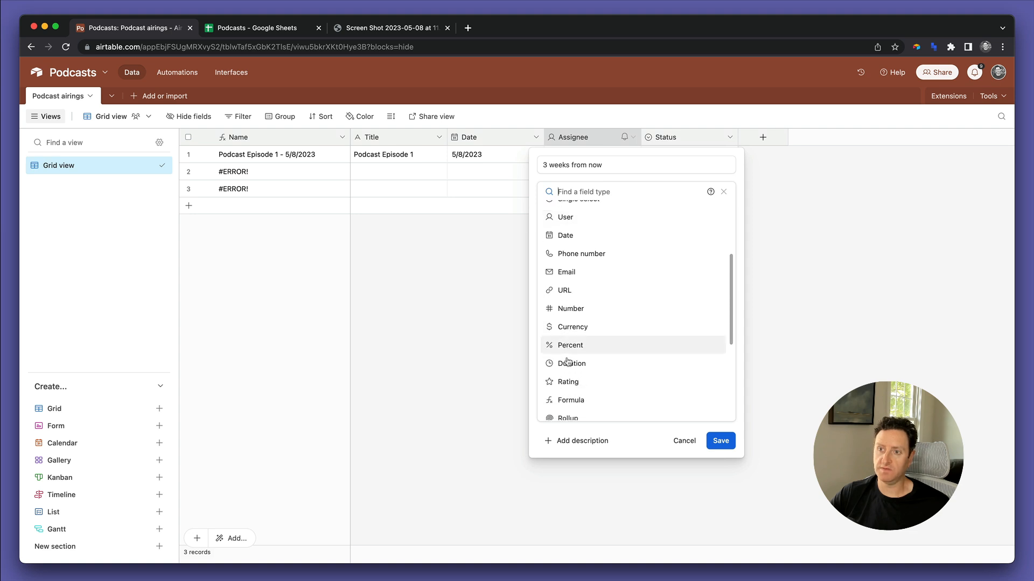
pyautogui.click(569, 399)
pyautogui.click(583, 257)
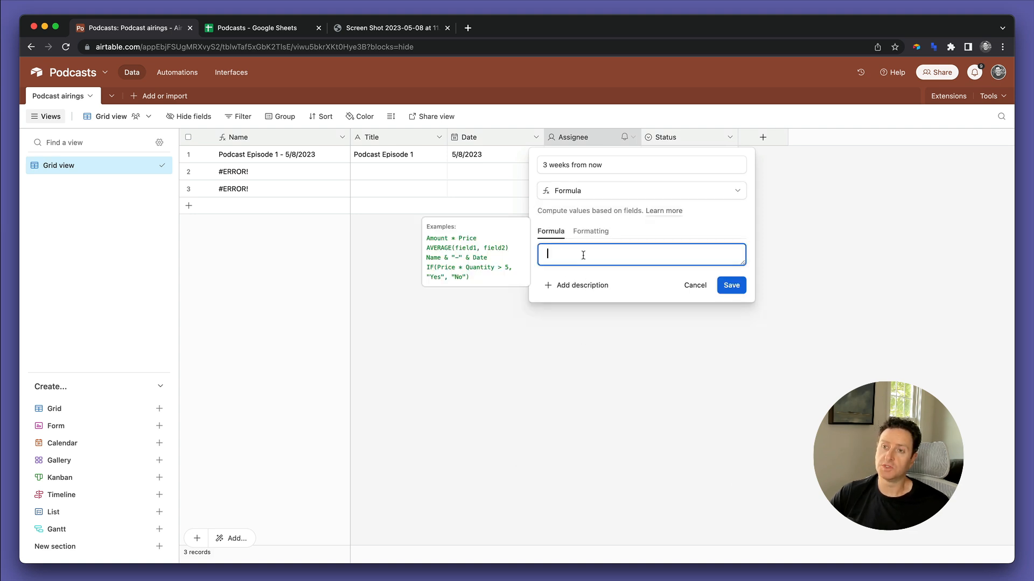
pyautogui.write('dateadd')
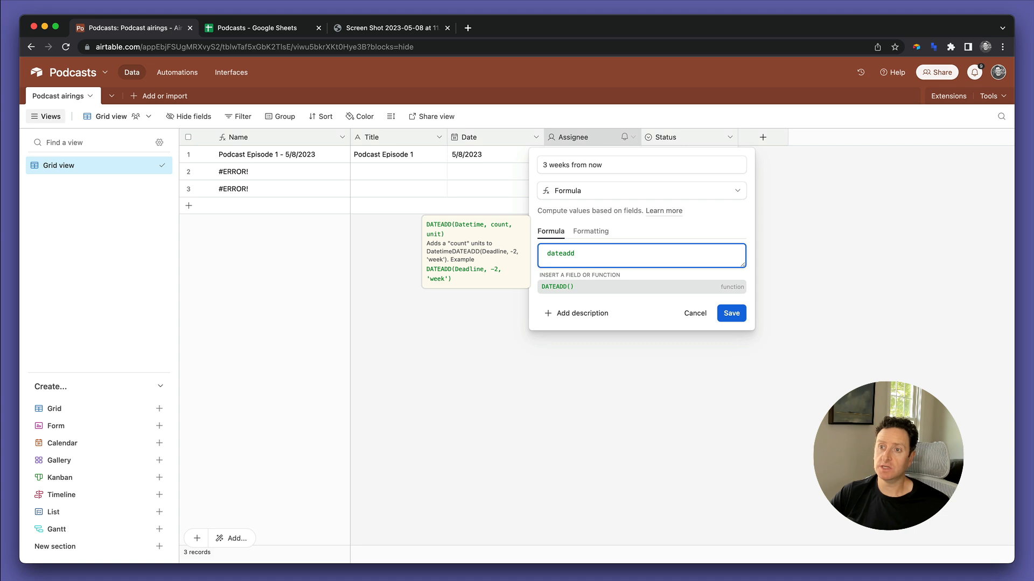
pyautogui.click(572, 286)
pyautogui.write('date')
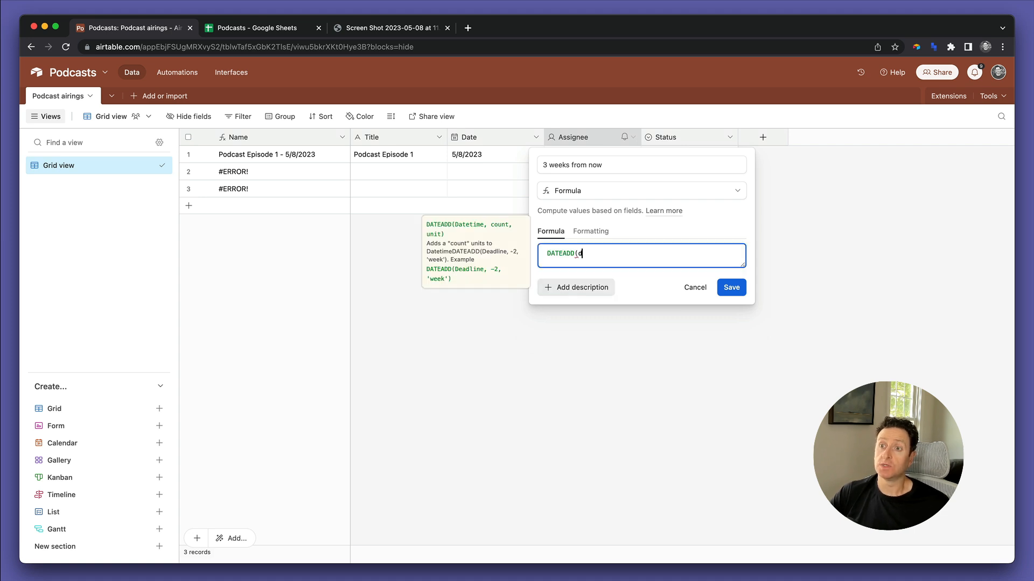
pyautogui.press('Tab')
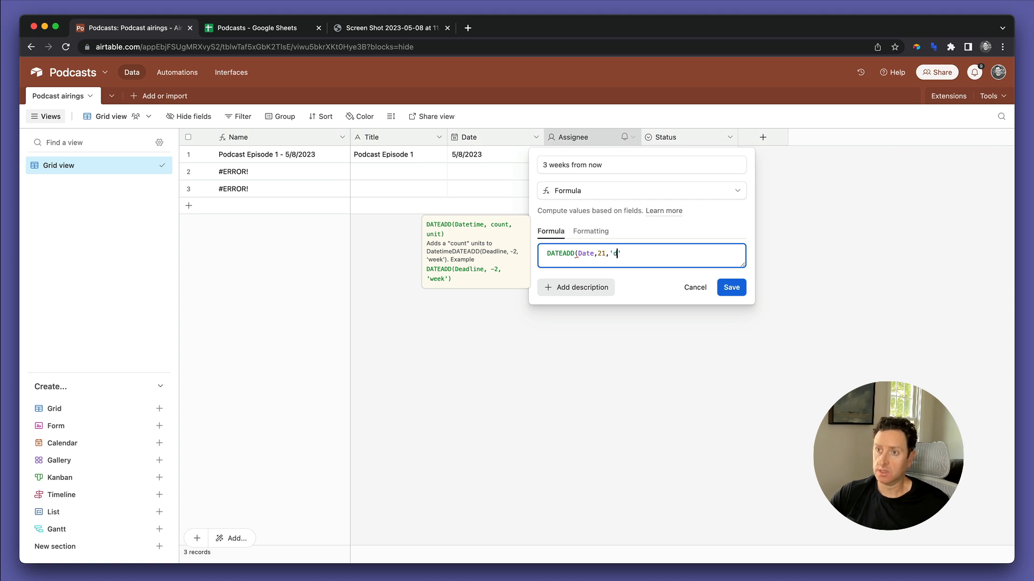
pyautogui.write(')')
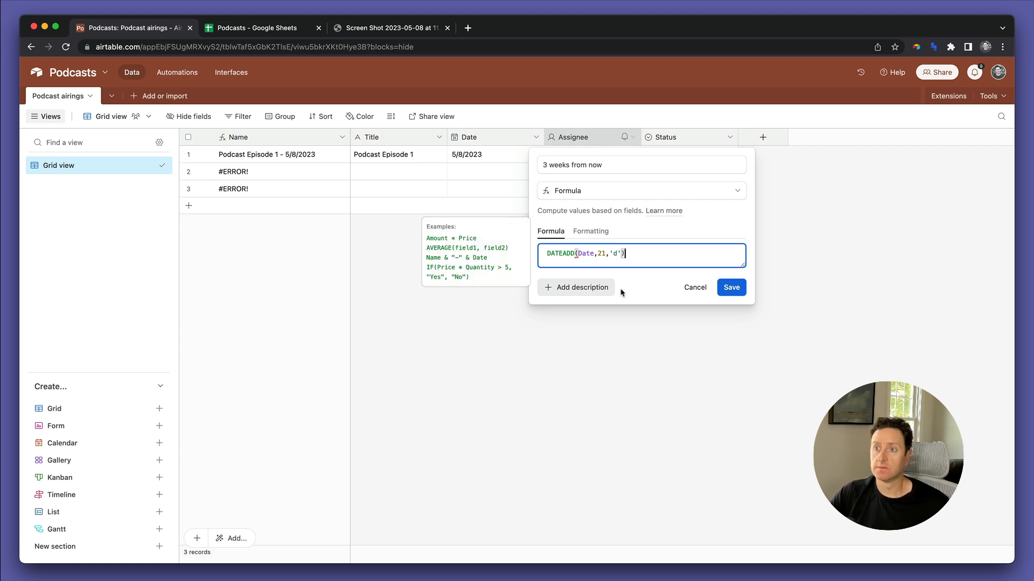
pyautogui.click(731, 288)
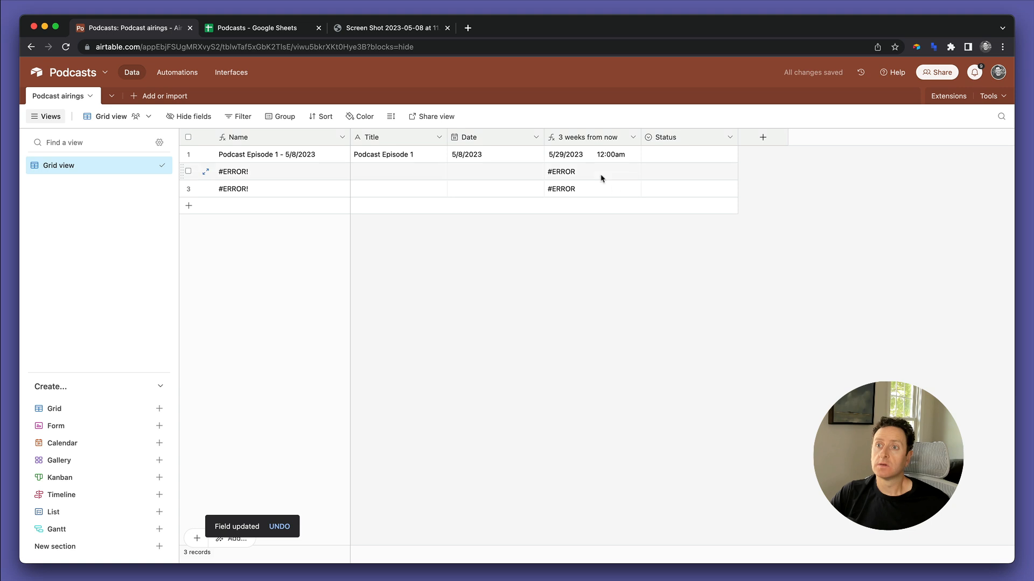
# Step: Format the "3 weeks from now" field to show only the date, without the time
pyautogui.doubleClick(593, 137)
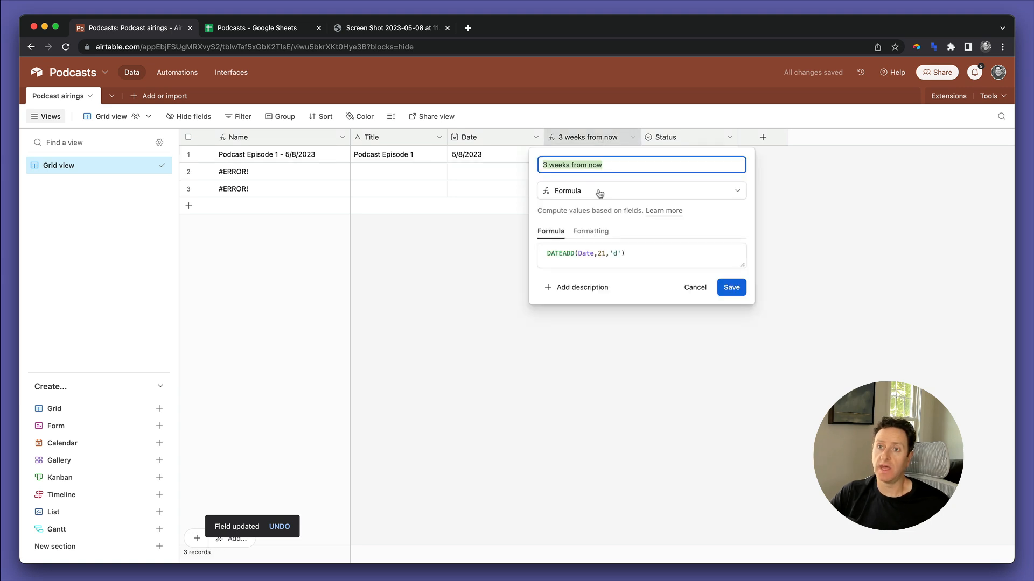
pyautogui.click(591, 231)
pyautogui.click(561, 294)
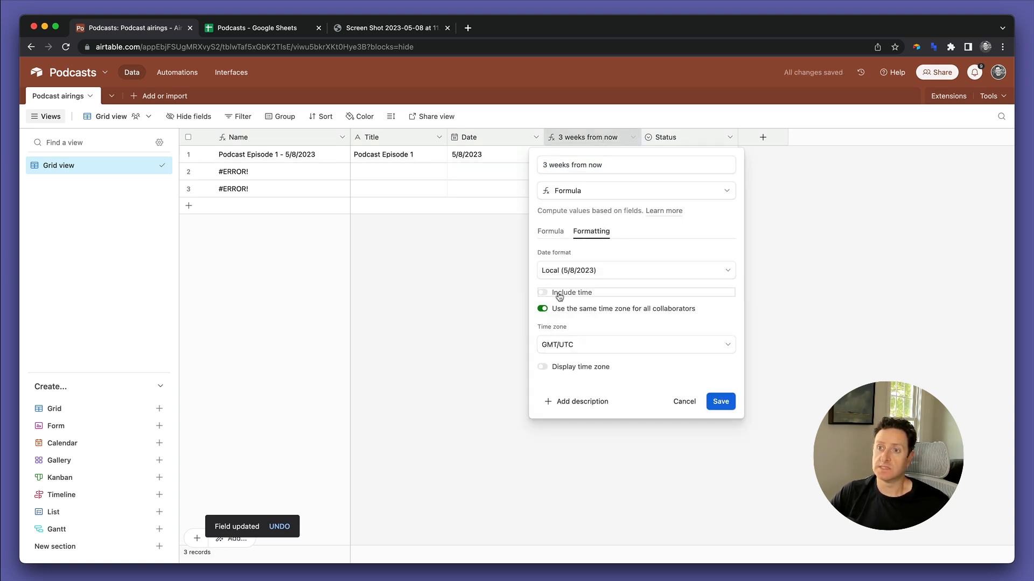
pyautogui.click(720, 402)
# Step: Delete the two empty records and the unused Status field
pyautogui.click(457, 175)
pyautogui.keyDown('shift'); pyautogui.click(461, 189); pyautogui.keyUp('shift')
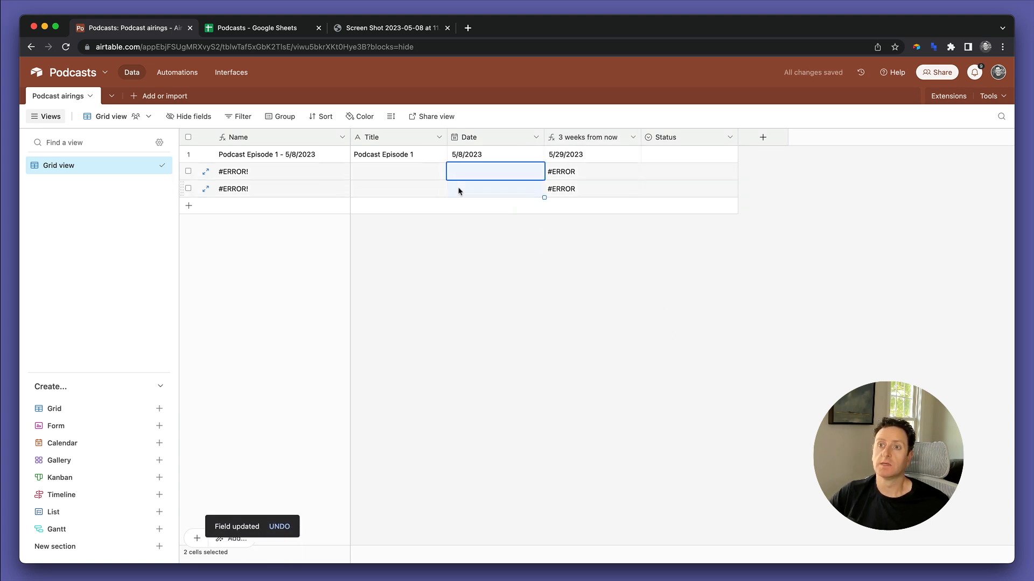
pyautogui.rightClick(462, 190)
pyautogui.click(483, 232)
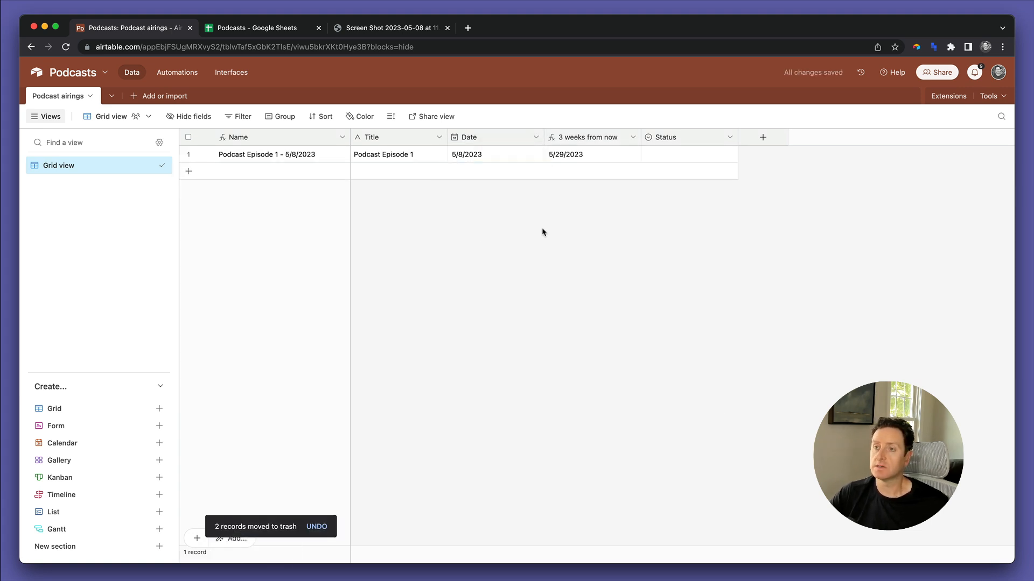
pyautogui.click(729, 137)
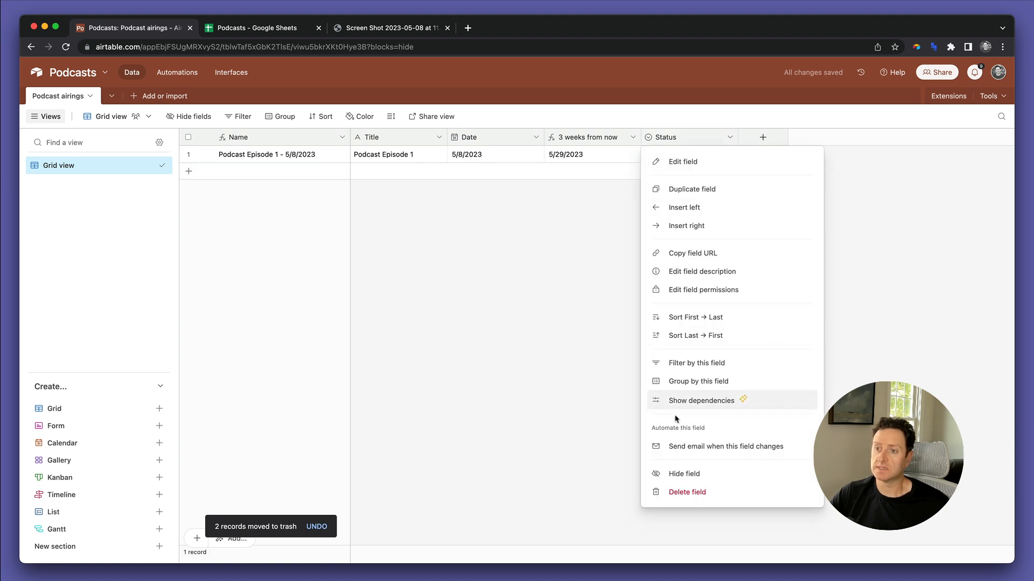
pyautogui.click(677, 493)
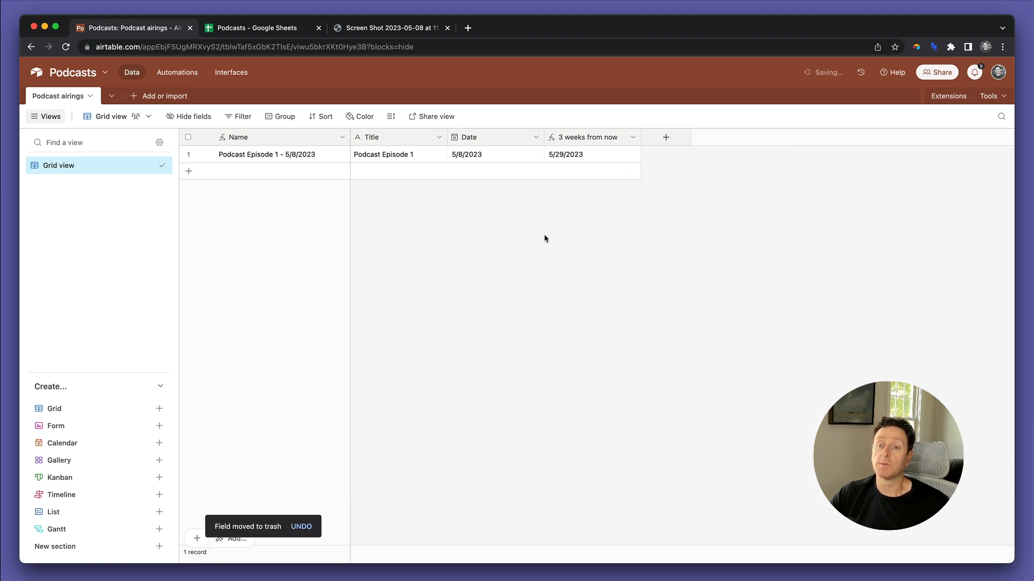
pyautogui.click(487, 155)
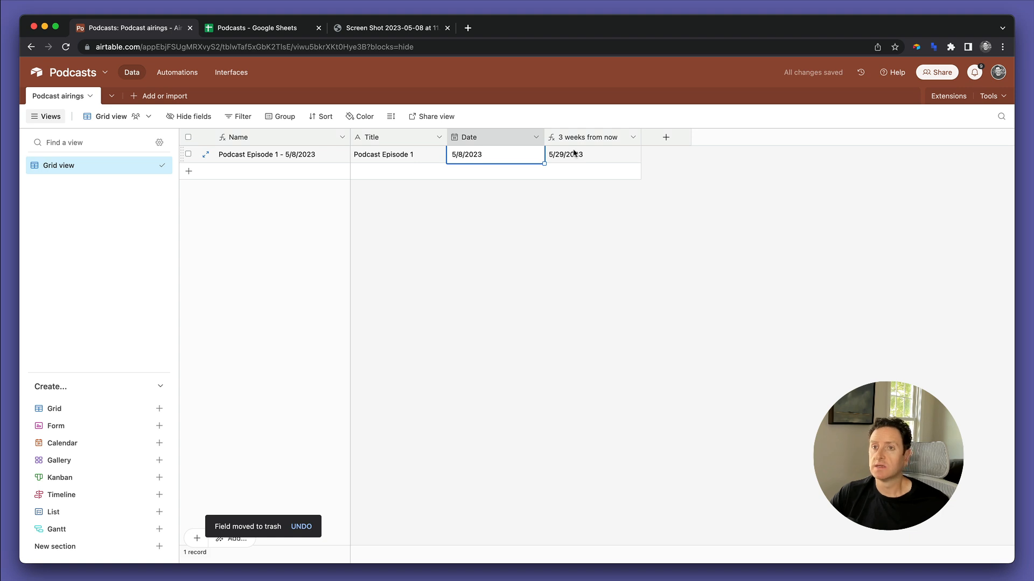
pyautogui.click(574, 153)
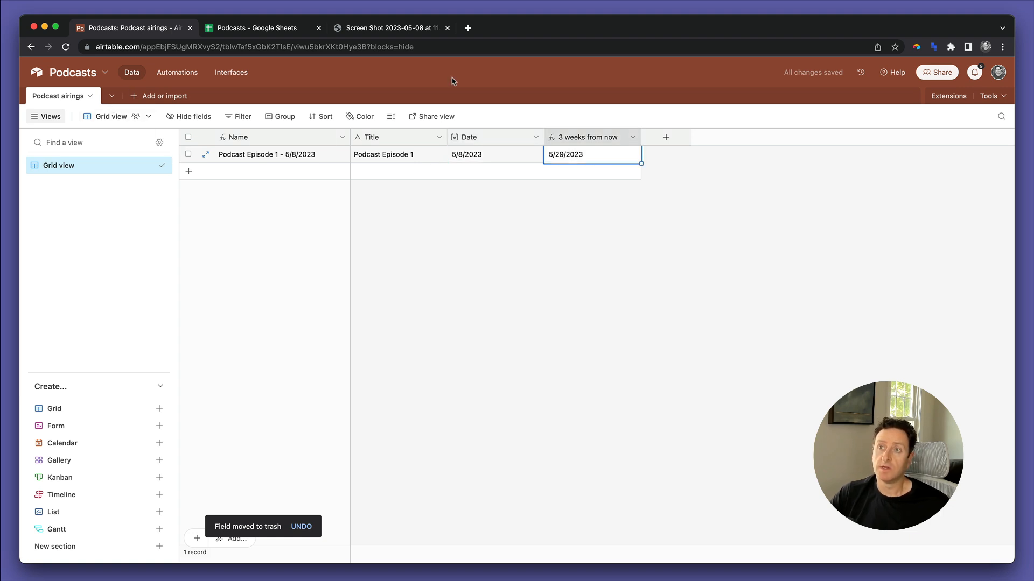
# Step: Create a blank table named "Events" in the Podcasts base
pyautogui.click(136, 97)
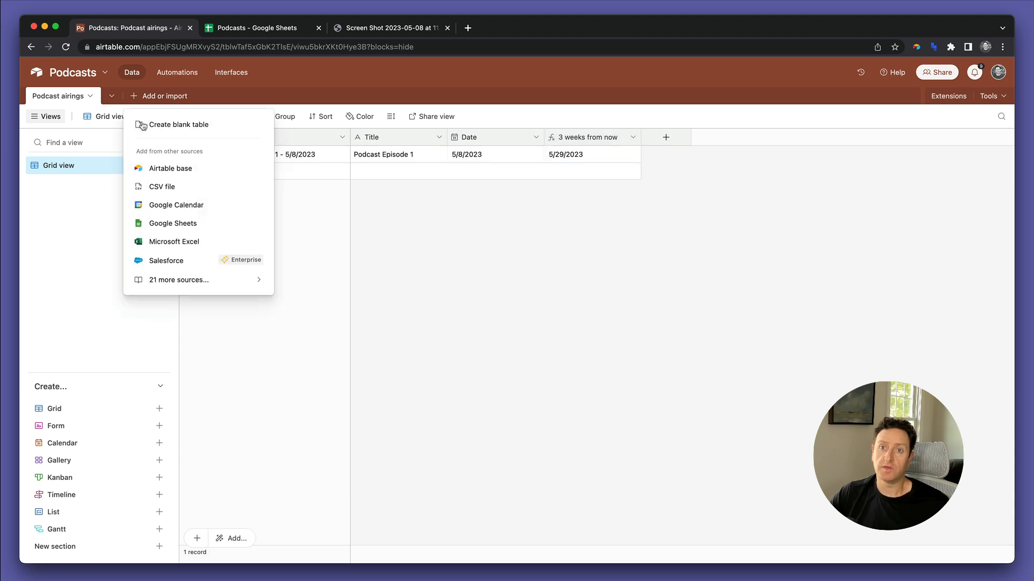
pyautogui.click(142, 122)
pyautogui.write('Events')
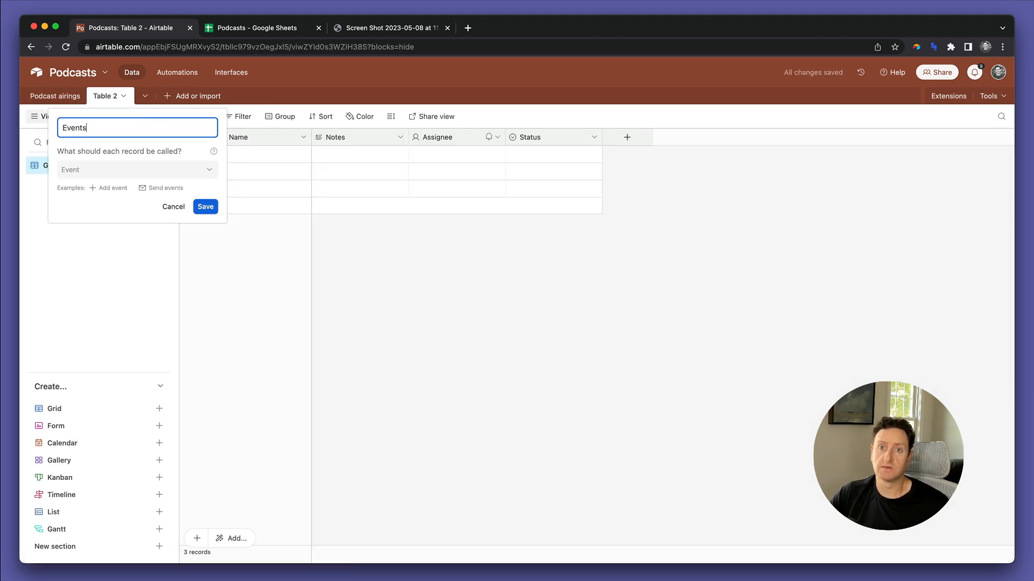
pyautogui.click(207, 206)
# Step: Rename the Notes field of the Events table to "Title" and save it
pyautogui.doubleClick(342, 138)
pyautogui.write('Descrip')
pyautogui.hotkey('alt', 'BackSpace')
pyautogui.write('Title')
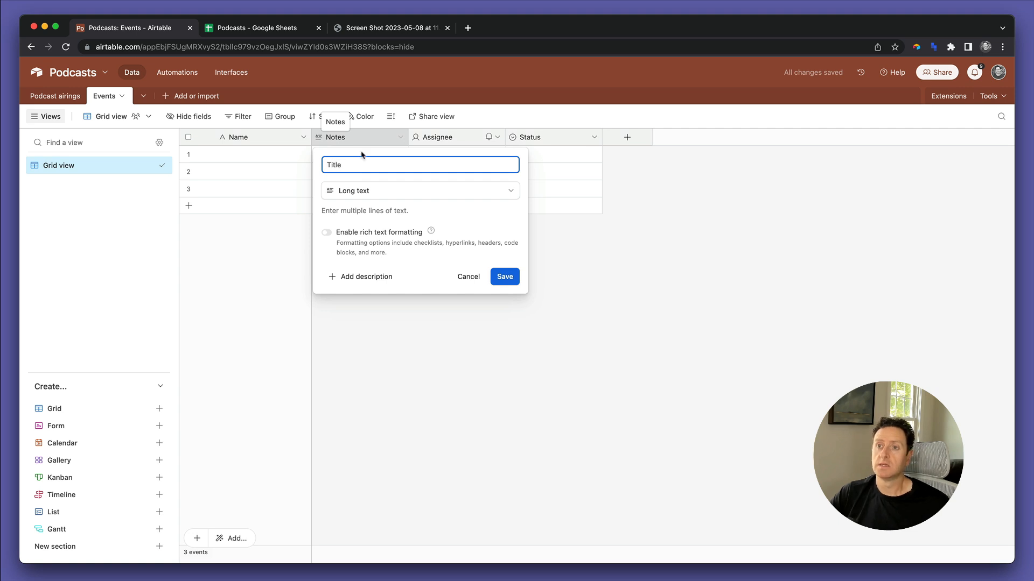
pyautogui.click(503, 278)
# Step: Rename the Assignee field to "Date", change its type to Date and save it
pyautogui.click(441, 138)
pyautogui.doubleClick(440, 138)
pyautogui.write('Date')
pyautogui.click(514, 191)
pyautogui.scroll(-1, 456, 325)
pyautogui.click(455, 321)
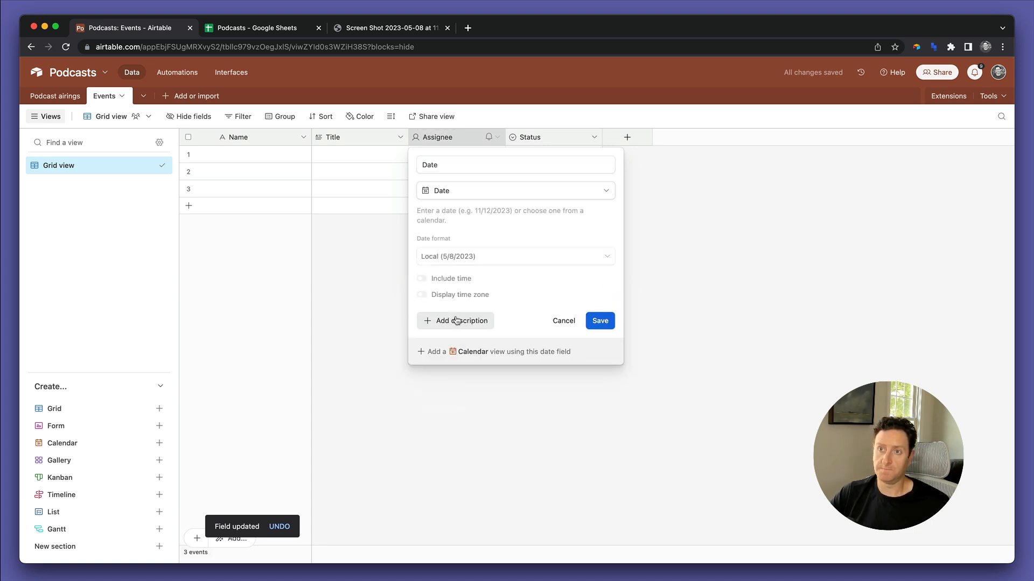
pyautogui.click(599, 441)
# Step: Rename the Status field to "URL", change its type to URL and save it
pyautogui.click(541, 138)
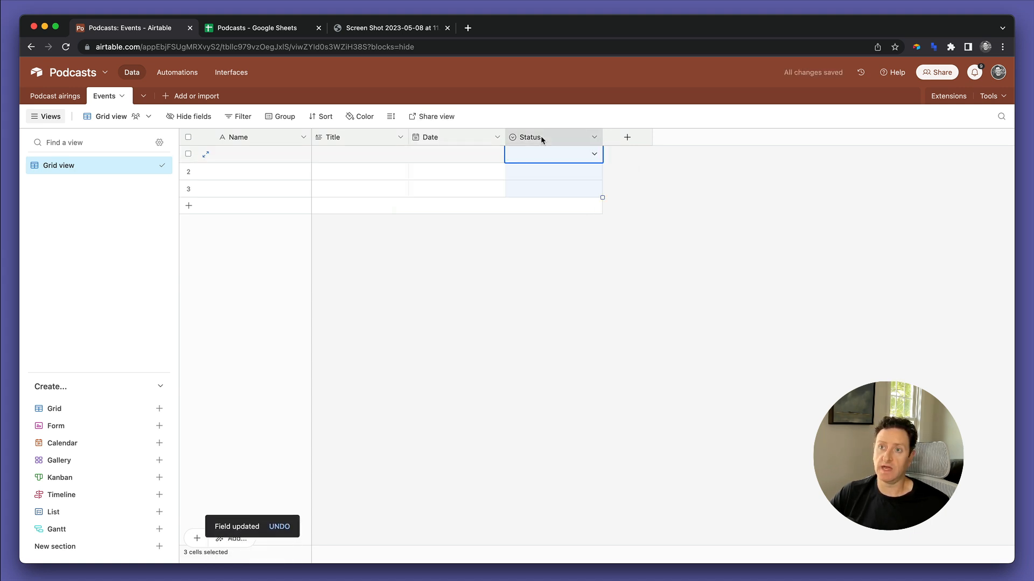
pyautogui.doubleClick(540, 135)
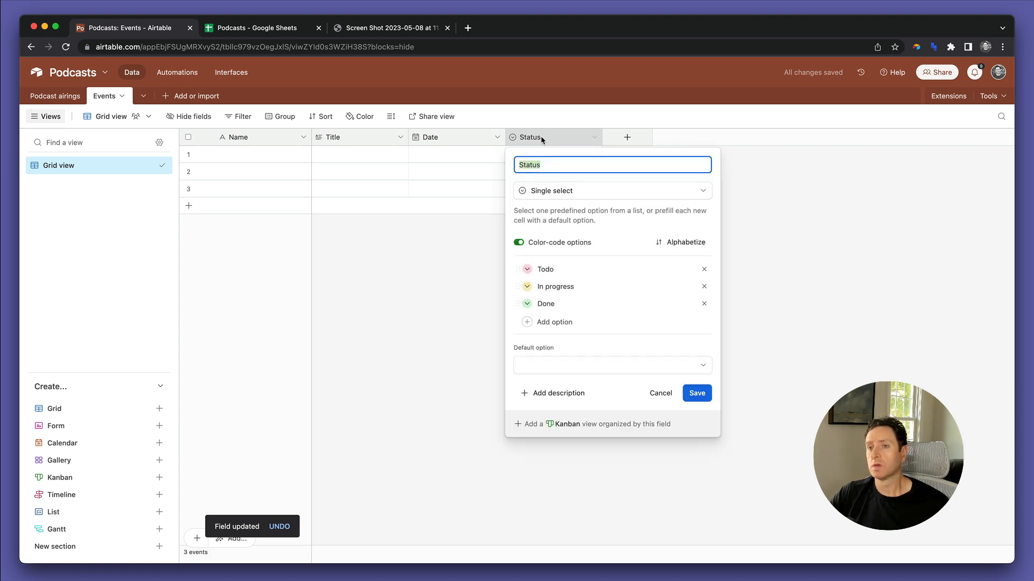
pyautogui.write('URL')
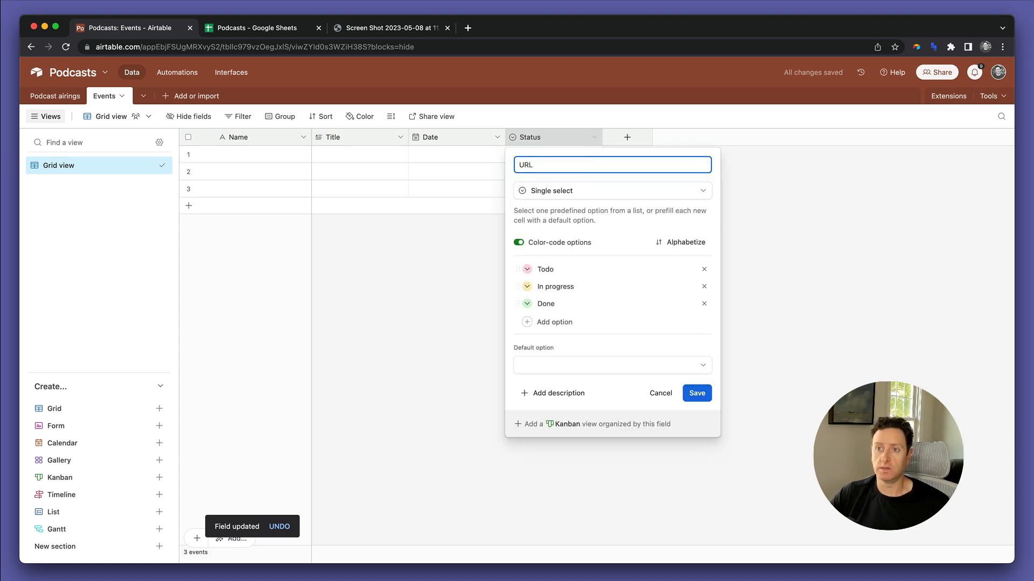
pyautogui.click(547, 187)
pyautogui.scroll(-3, 552, 364)
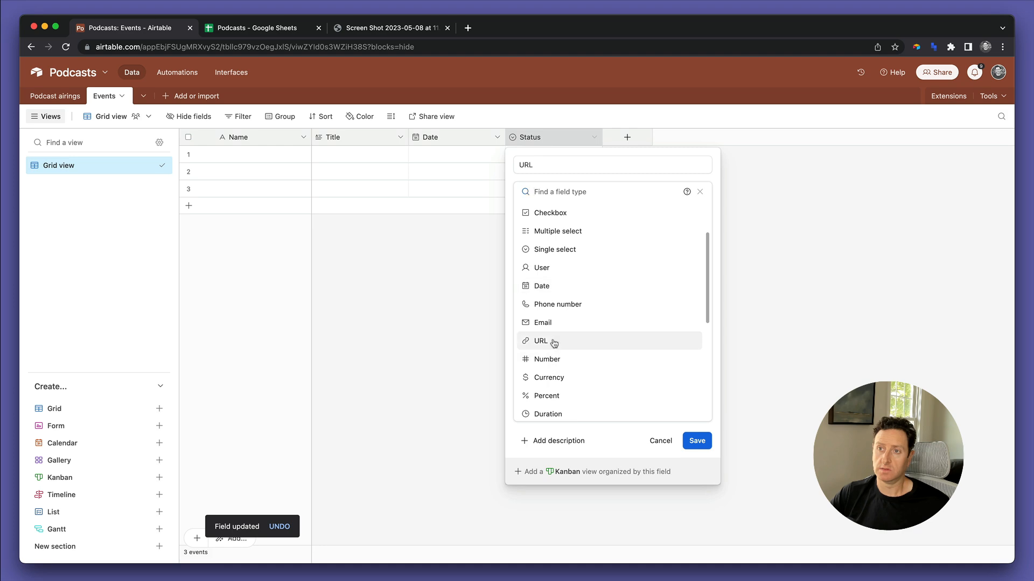
pyautogui.click(553, 341)
pyautogui.click(697, 249)
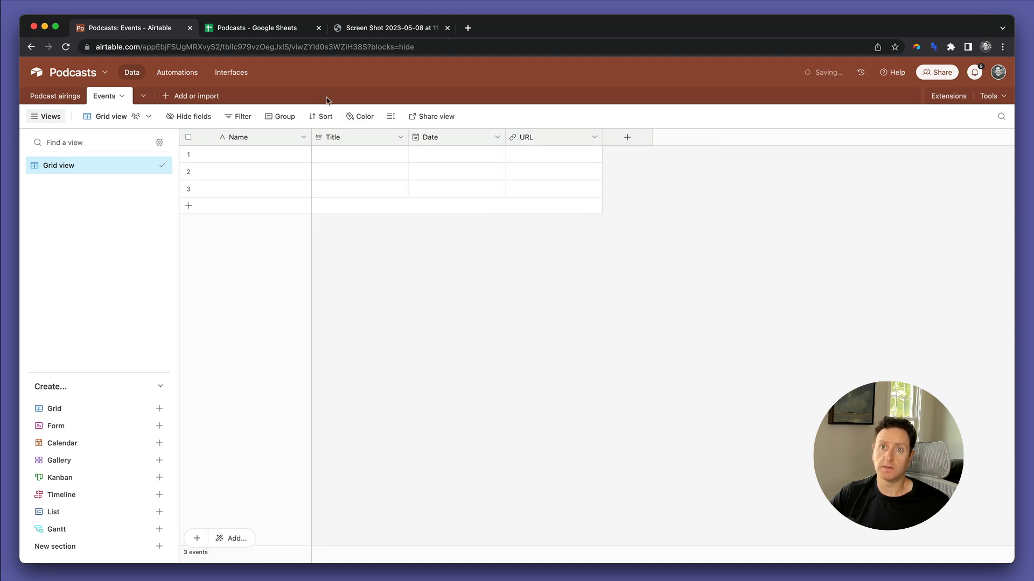
# Step: Check the column order in the Podcasts Google Sheet and move the Date field ahead of Title in the Airtable Events table
pyautogui.click(272, 34)
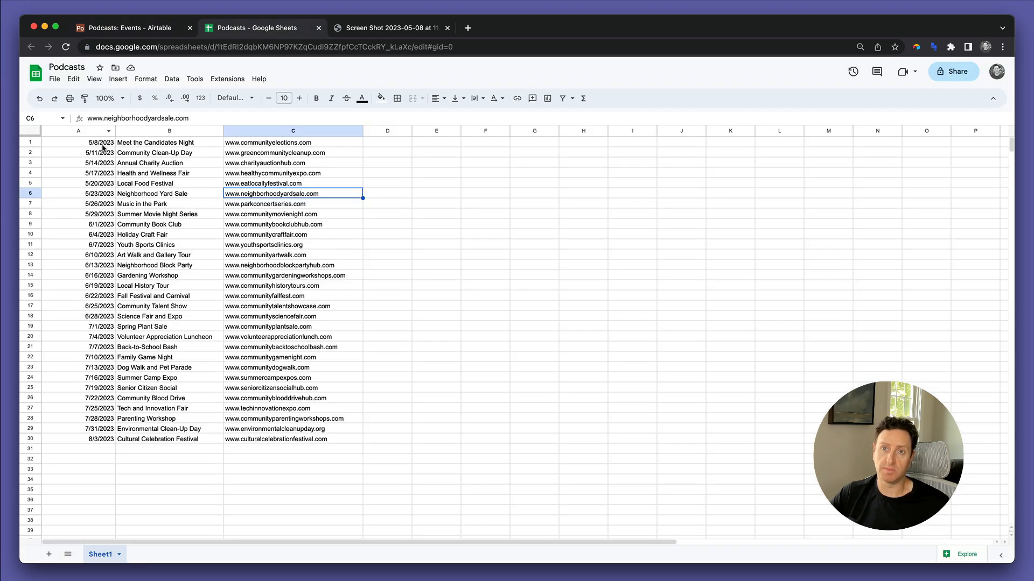
pyautogui.click(168, 28)
pyautogui.moveTo(440, 139); pyautogui.dragTo(312, 144)
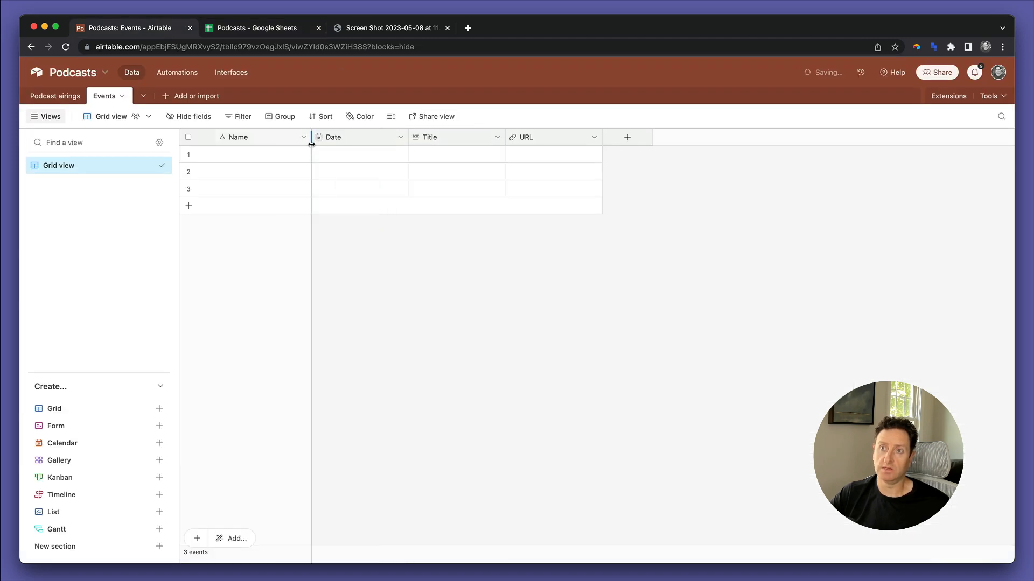
# Step: Switch to the Podcasts Google Sheet and copy all the event data in A1:C30
pyautogui.click(265, 32)
pyautogui.click(185, 156)
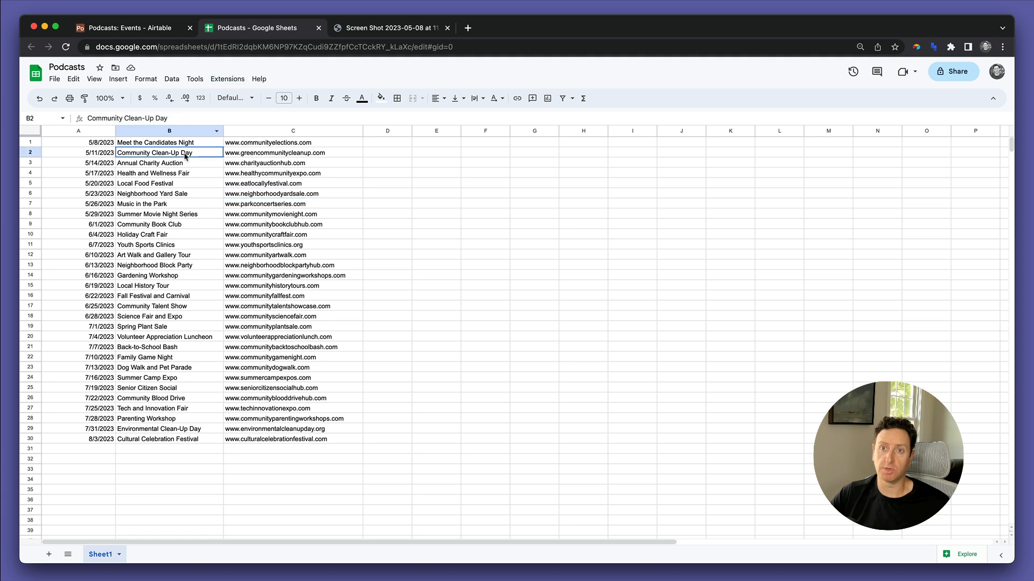
pyautogui.press('super+Left')
pyautogui.press('super+Up')
pyautogui.press('super+shift+Right')
pyautogui.press('super+shift+Down')
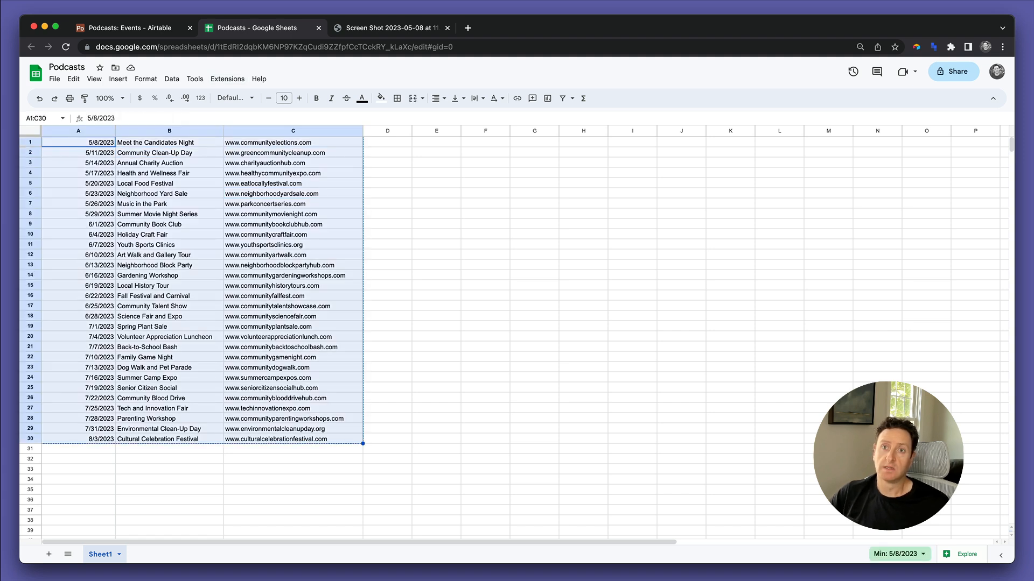
# Step: Switch back to Airtable and paste the copied events from the first Date cell, expanding the Events table to fit
pyautogui.click(156, 31)
pyautogui.click(335, 161)
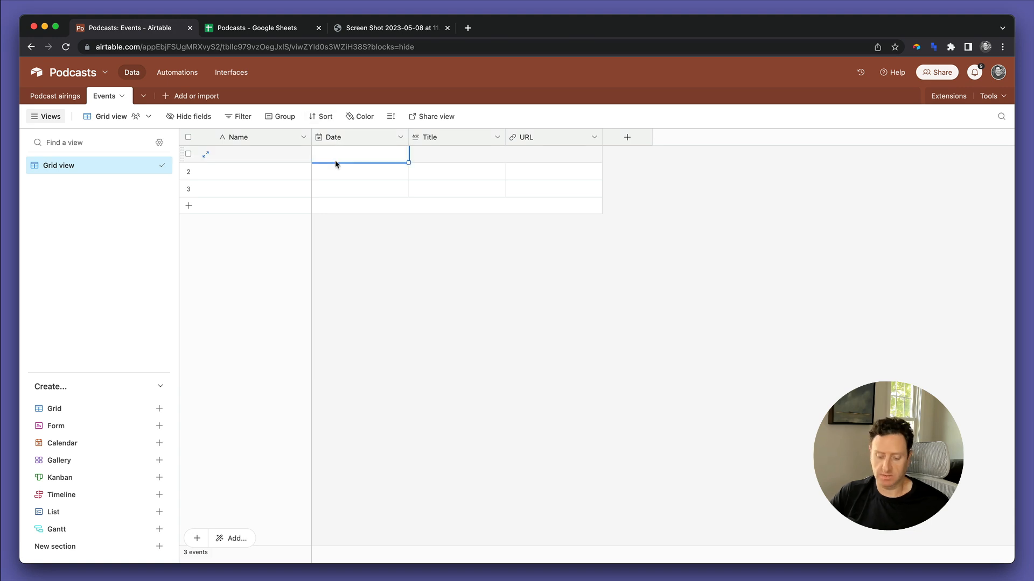
pyautogui.press('super+v')
pyautogui.click(609, 350)
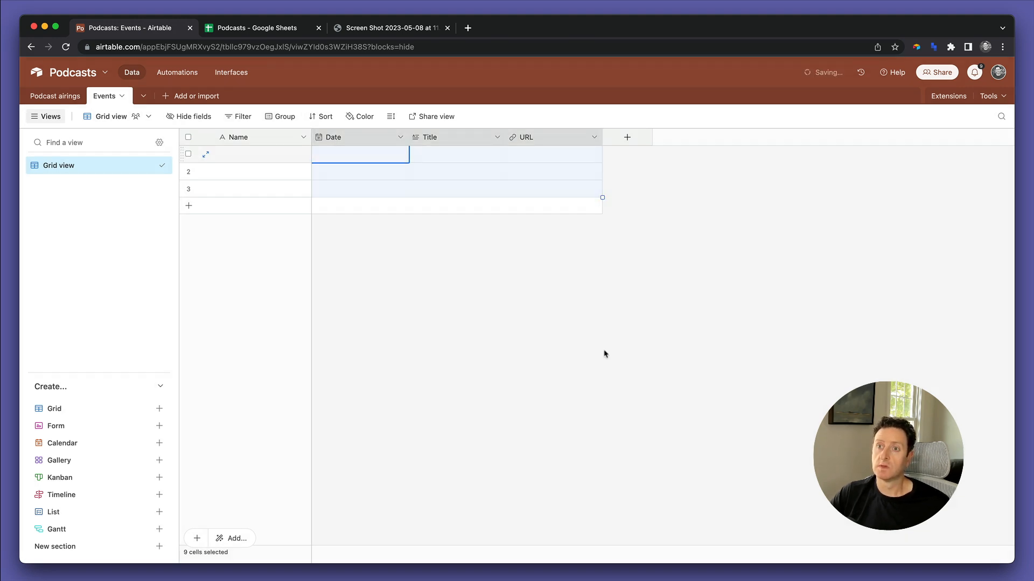
# Step: Change the primary Name field of the Events table to the Formula type
pyautogui.doubleClick(249, 138)
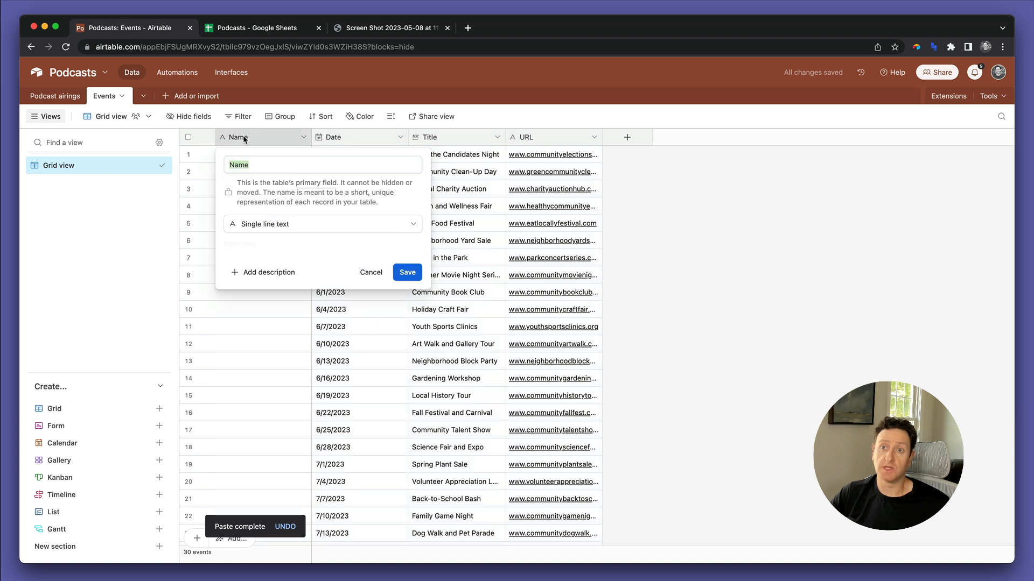
pyautogui.click(259, 221)
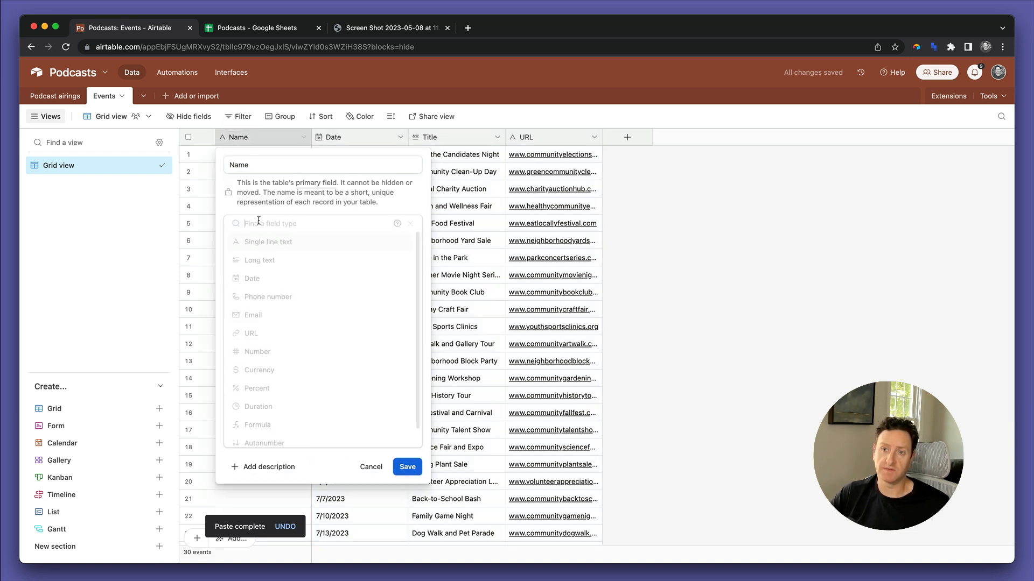
pyautogui.click(268, 427)
pyautogui.click(266, 267)
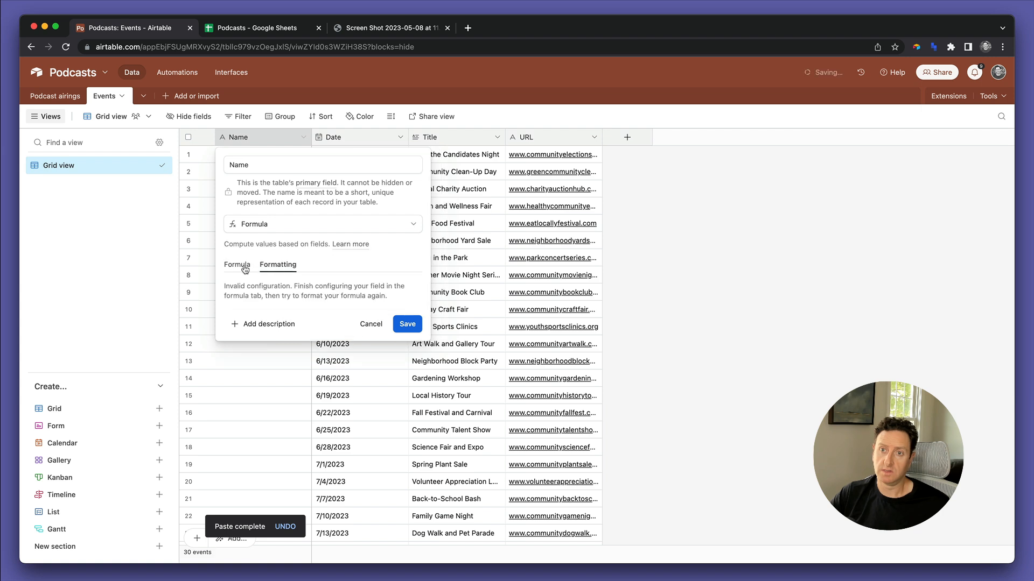
pyautogui.click(247, 269)
# Step: Set the Name formula to CONCATENATE(Title," - ",DATETIME_FORMAT(Date,'l')), save it and widen the Name column to fit the full names
pyautogui.write('conc')
pyautogui.press('Tab')
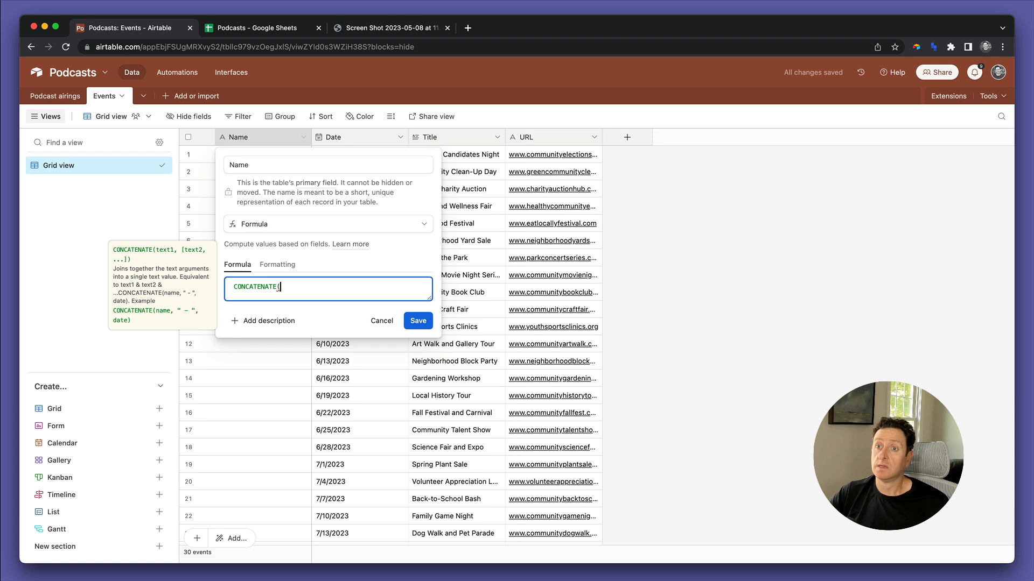
pyautogui.write('Title')
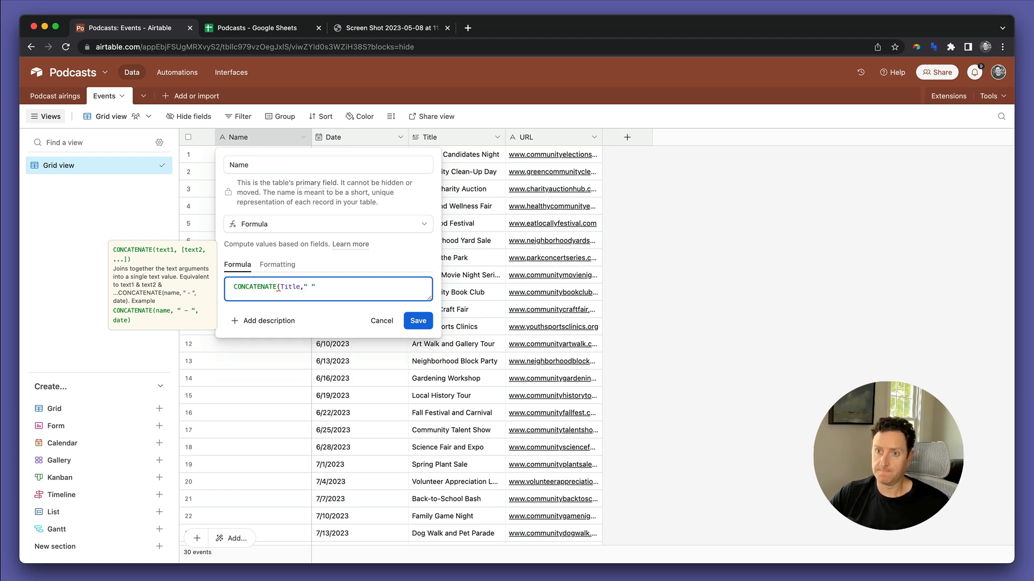
pyautogui.write('," - ",dat')
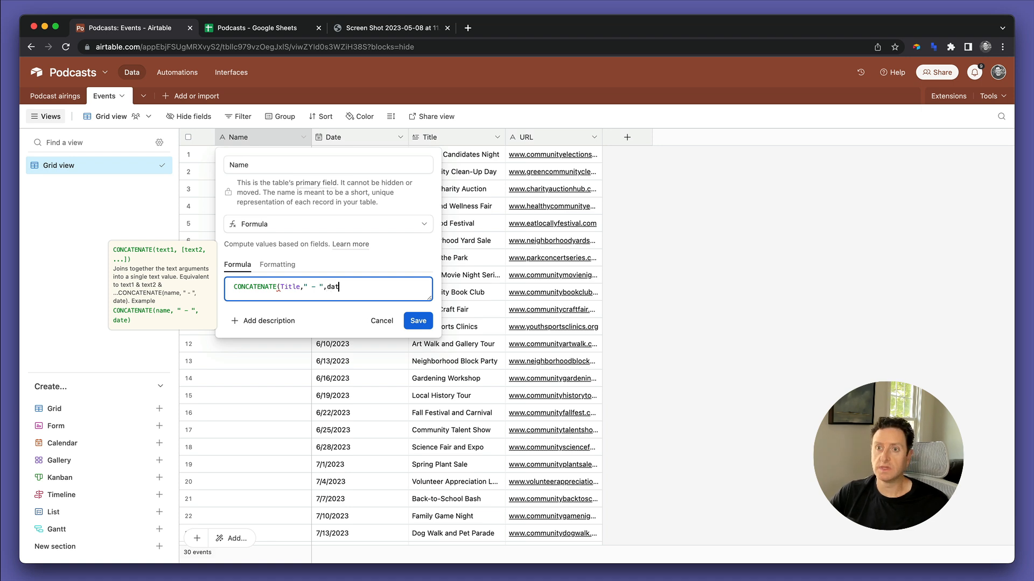
pyautogui.write('e')
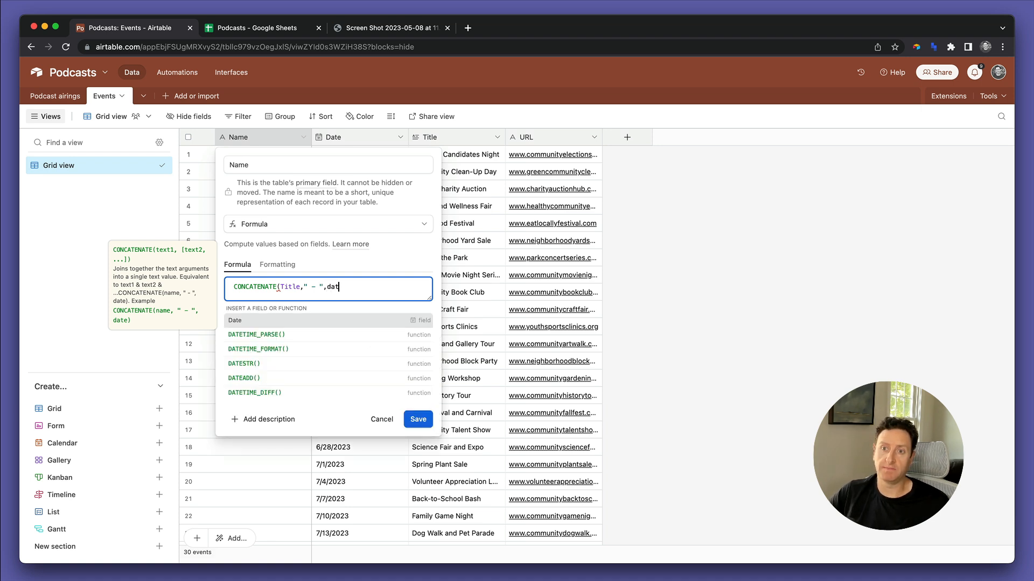
pyautogui.press('Down')
pyautogui.press('Down')
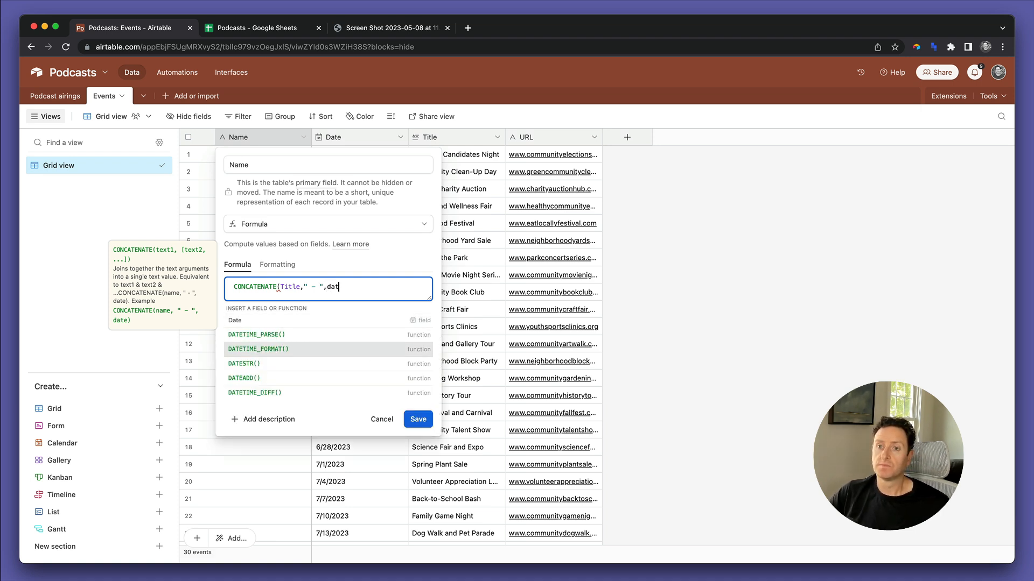
pyautogui.press('Return')
pyautogui.write('Date')
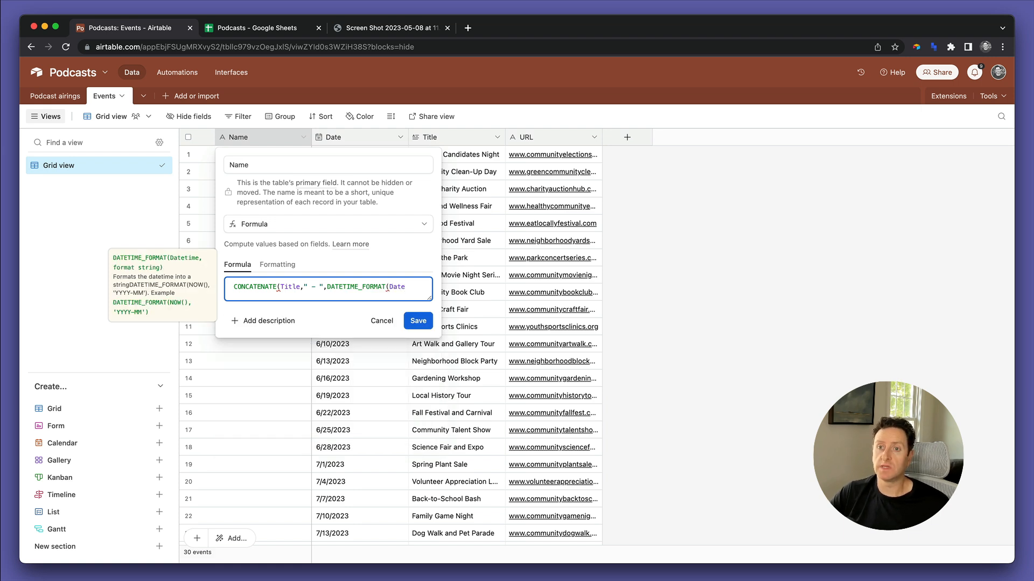
pyautogui.write(",'l'))")
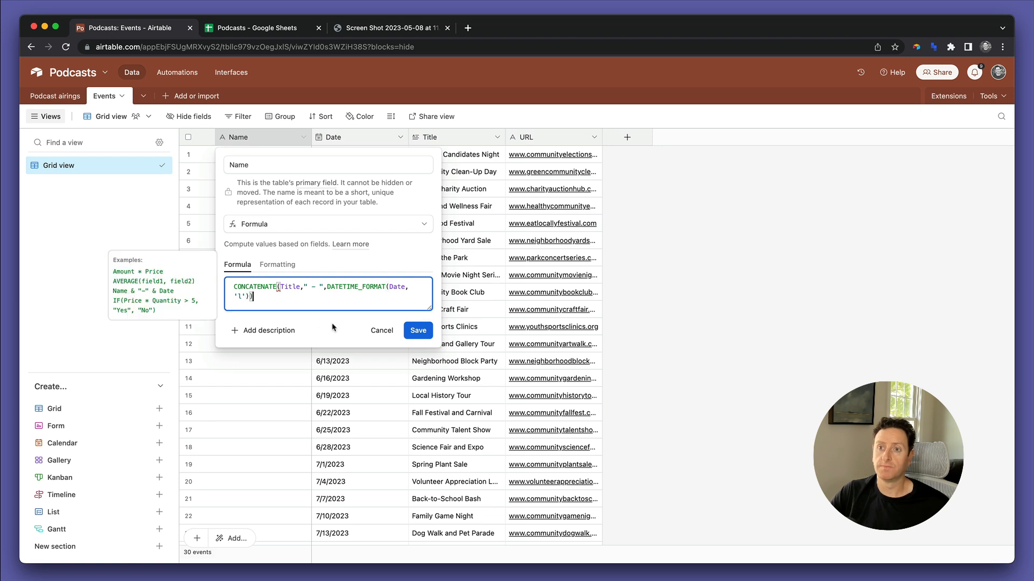
pyautogui.click(422, 332)
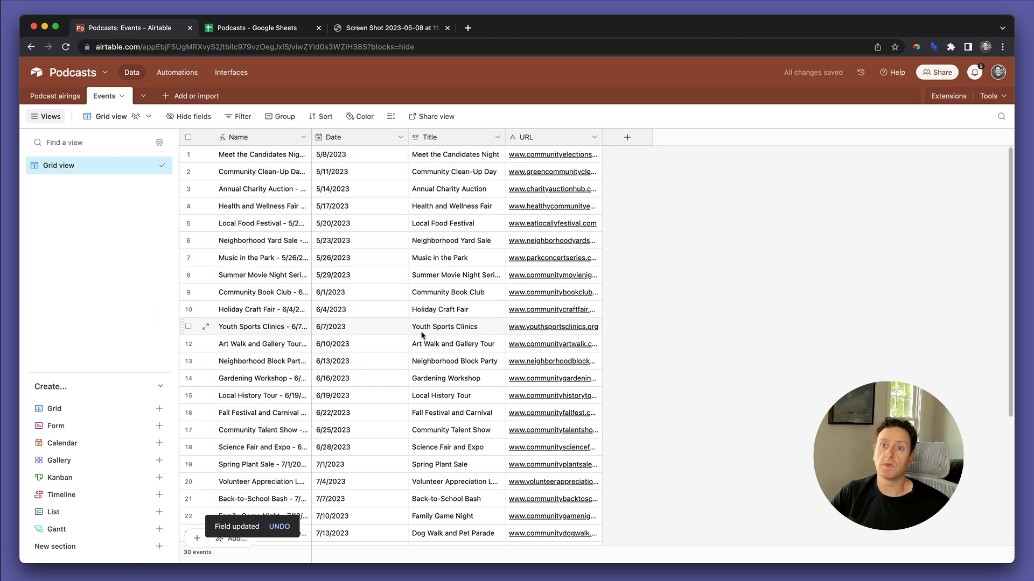
pyautogui.moveTo(309, 141); pyautogui.dragTo(395, 141)
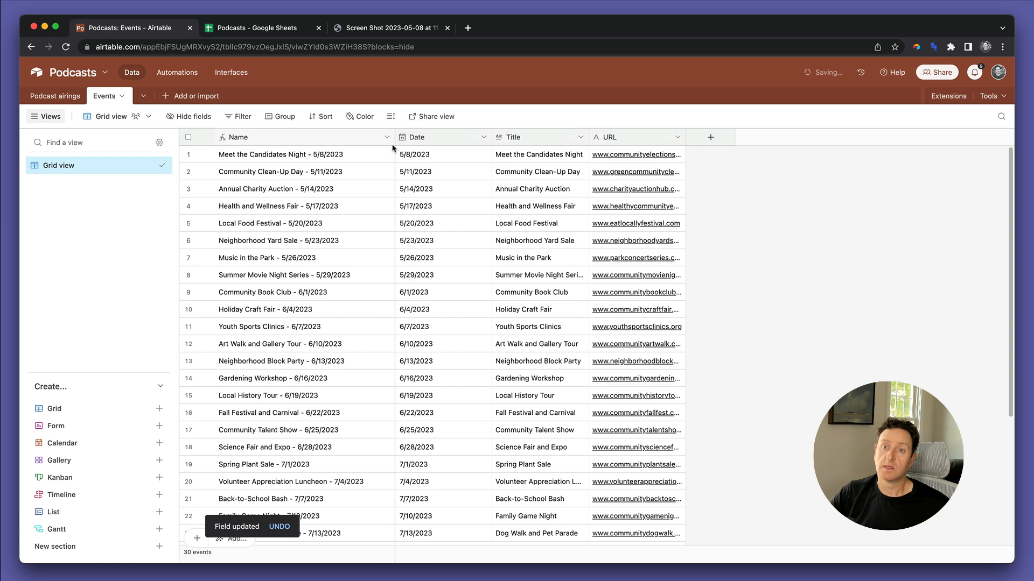
# Step: Add a field named Podcast airing to the Events table that links to records in the Podcast airings table
pyautogui.click(55, 97)
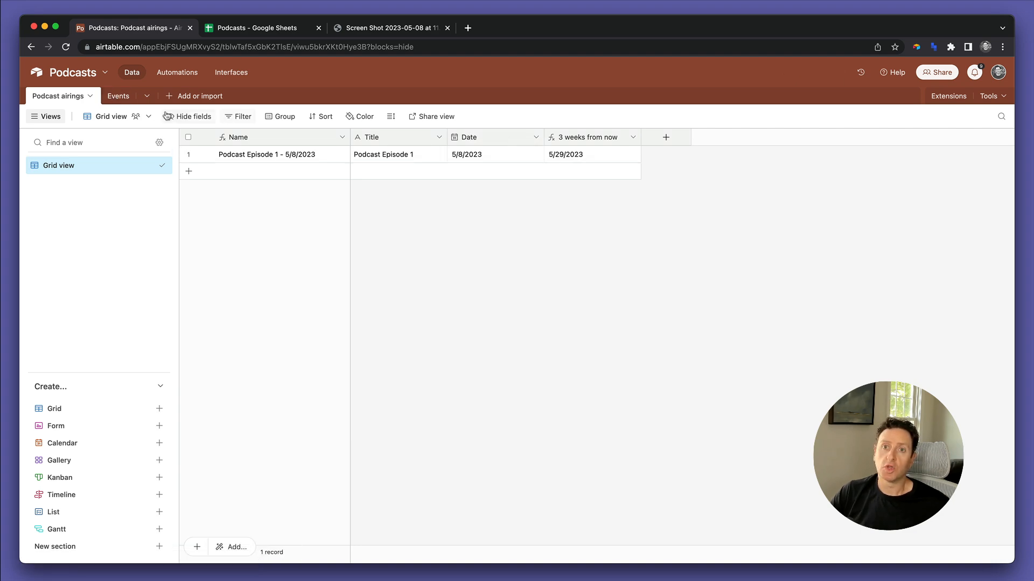
pyautogui.click(115, 95)
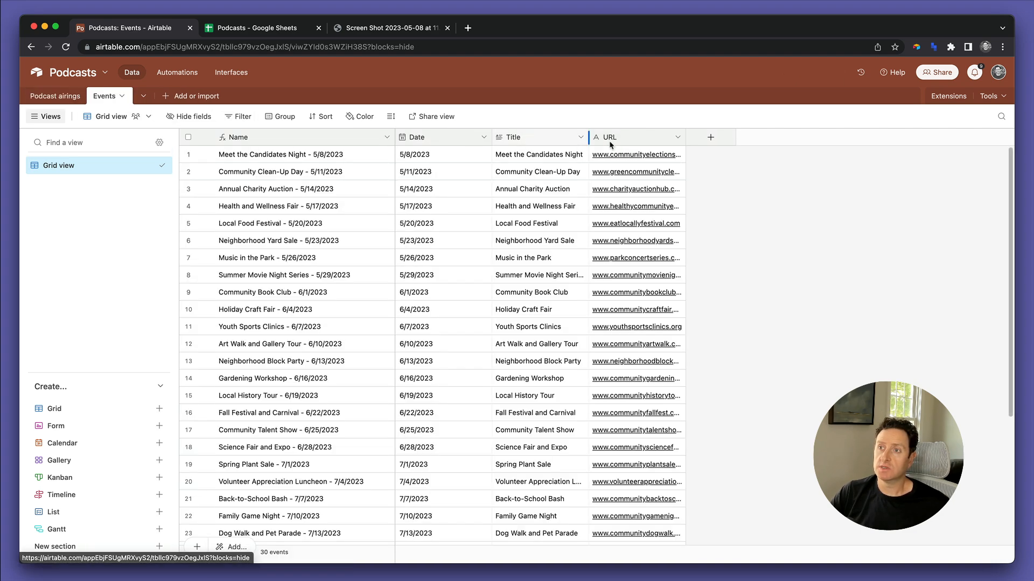
pyautogui.click(701, 136)
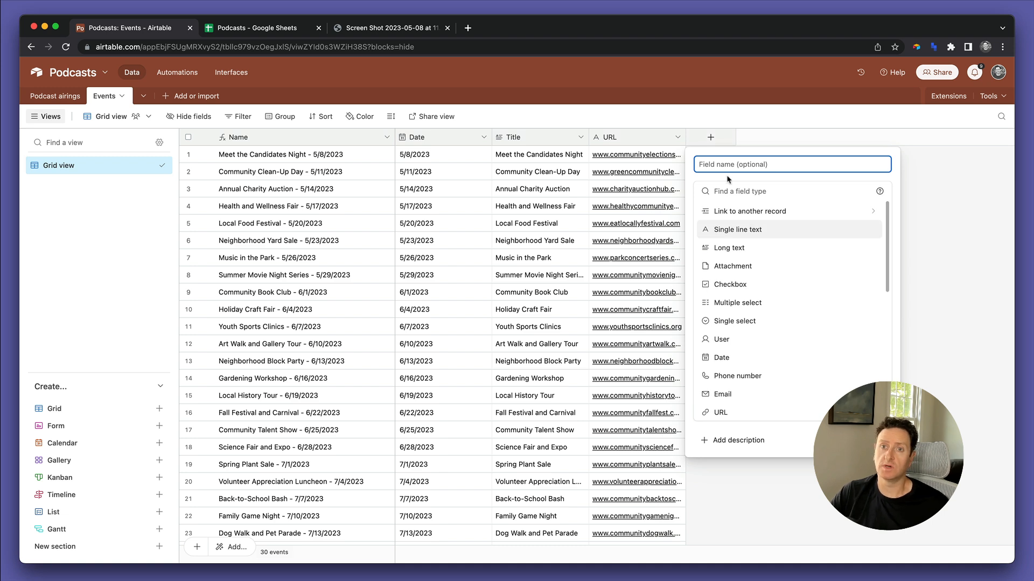
pyautogui.write('Podcast airti')
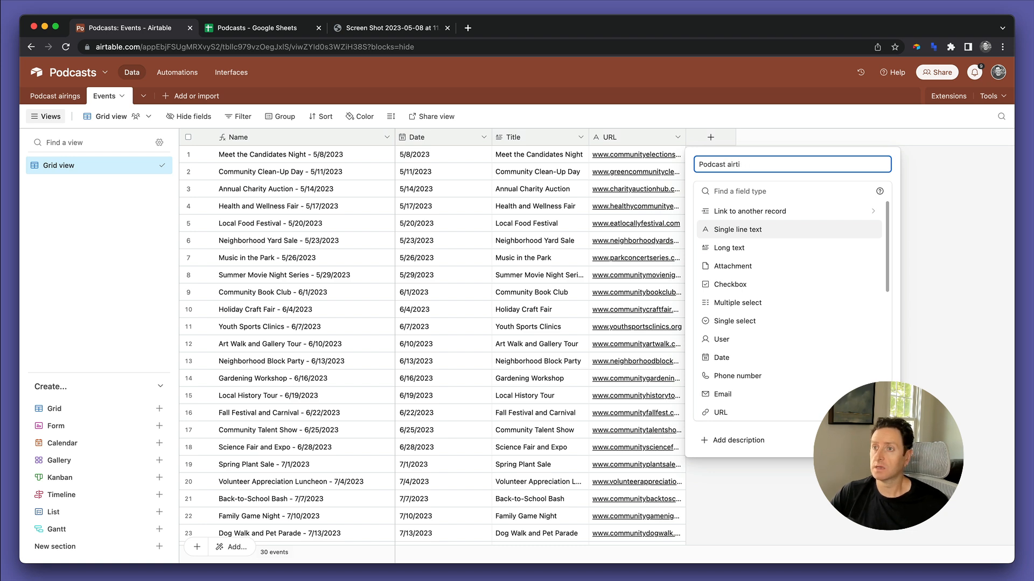
pyautogui.write('ngng')
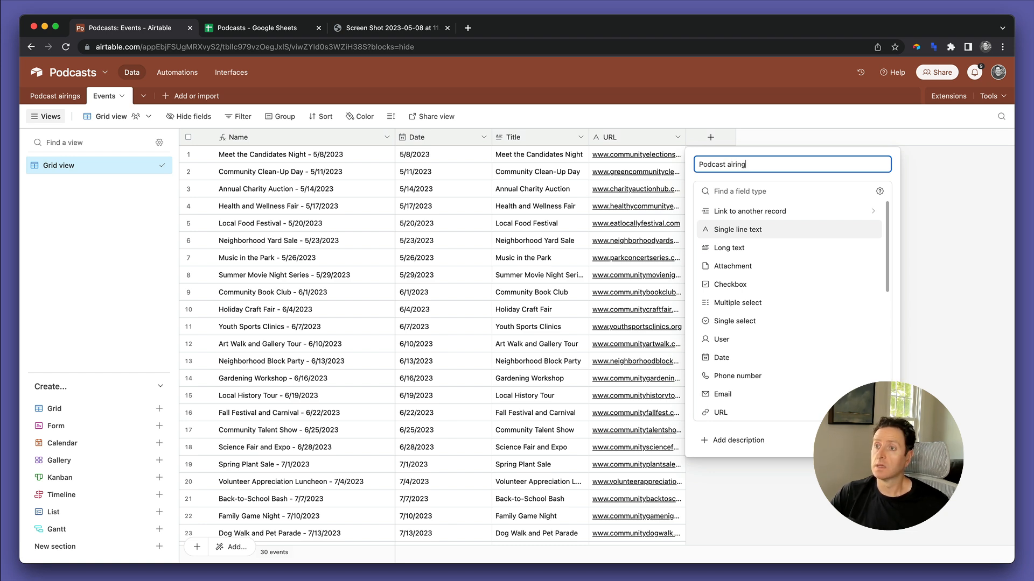
pyautogui.click(726, 211)
pyautogui.click(725, 214)
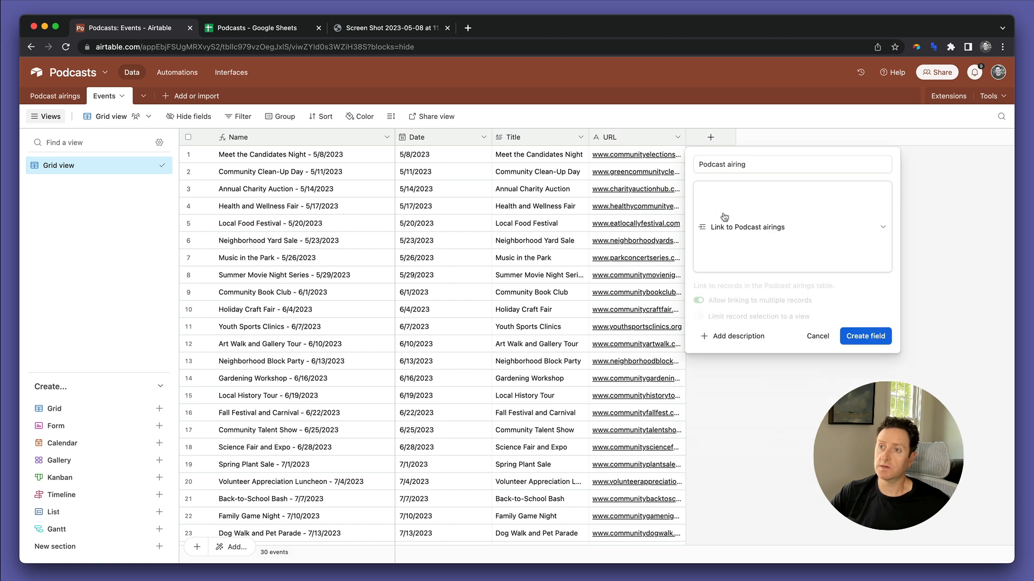
pyautogui.click(866, 264)
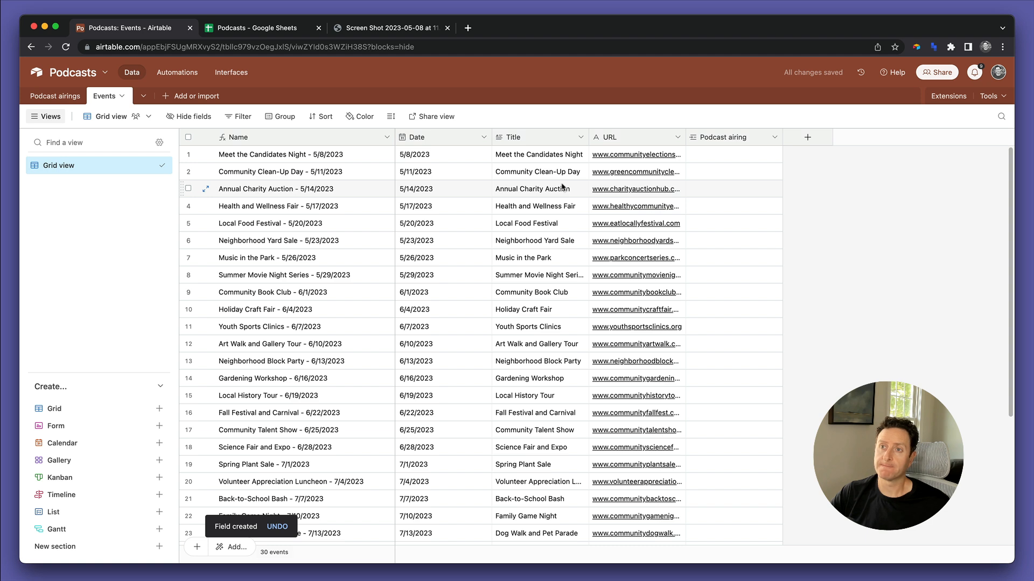
# Step: Copy the Name value of the Podcast Episode 1 record in the Podcast airings table
pyautogui.click(64, 99)
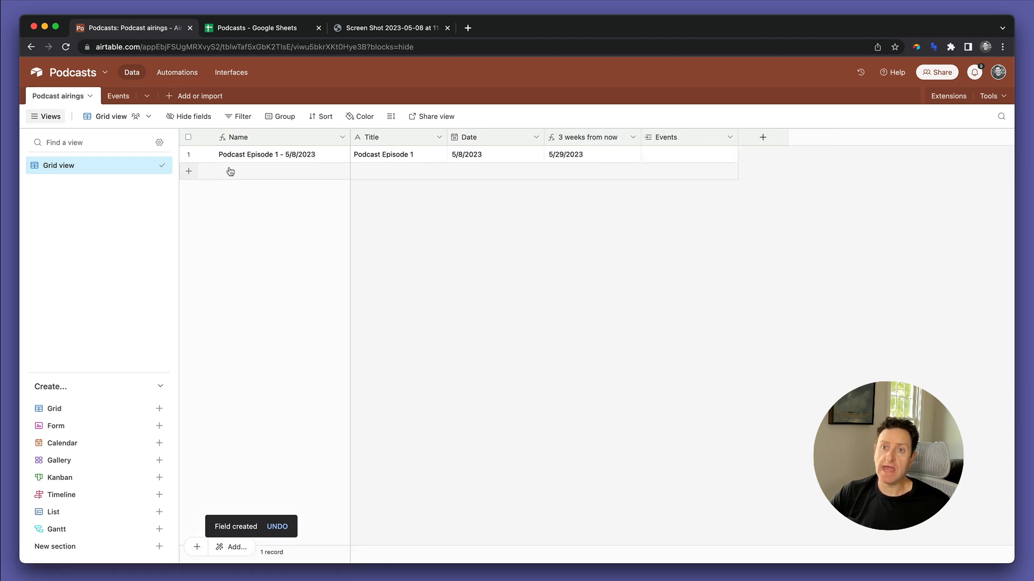
pyautogui.click(258, 157)
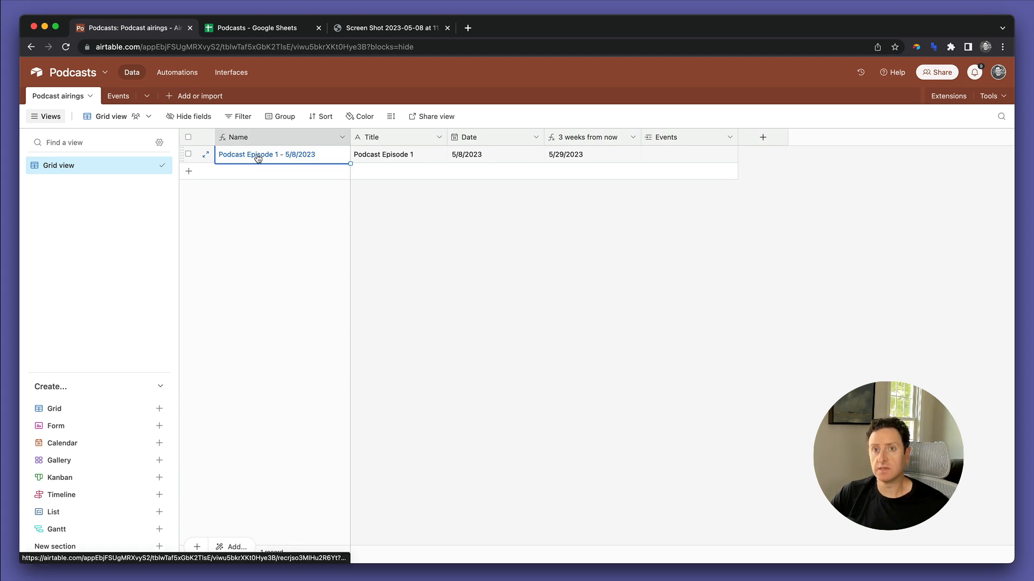
pyautogui.press('super+c')
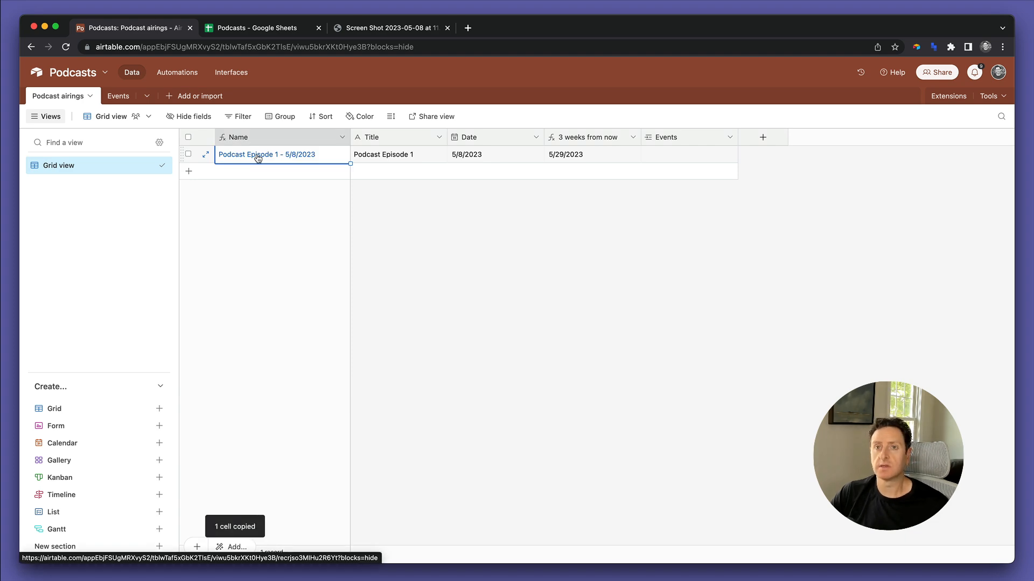
# Step: Paste the copied episode name into the Podcast airing field of every Events record and widen that column
pyautogui.click(117, 96)
pyautogui.click(695, 160)
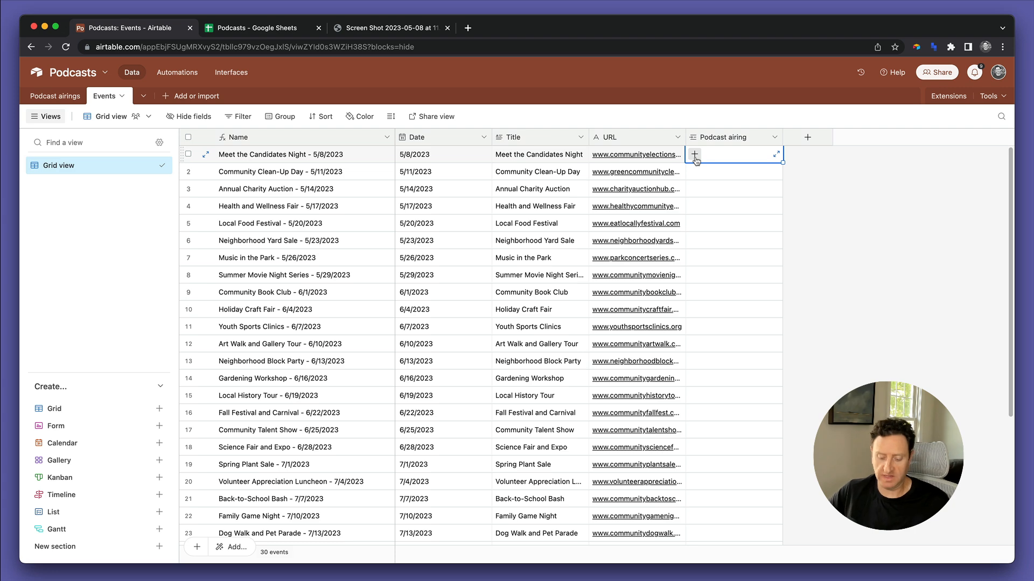
pyautogui.press('shift+super+Down')
pyautogui.press('super+v')
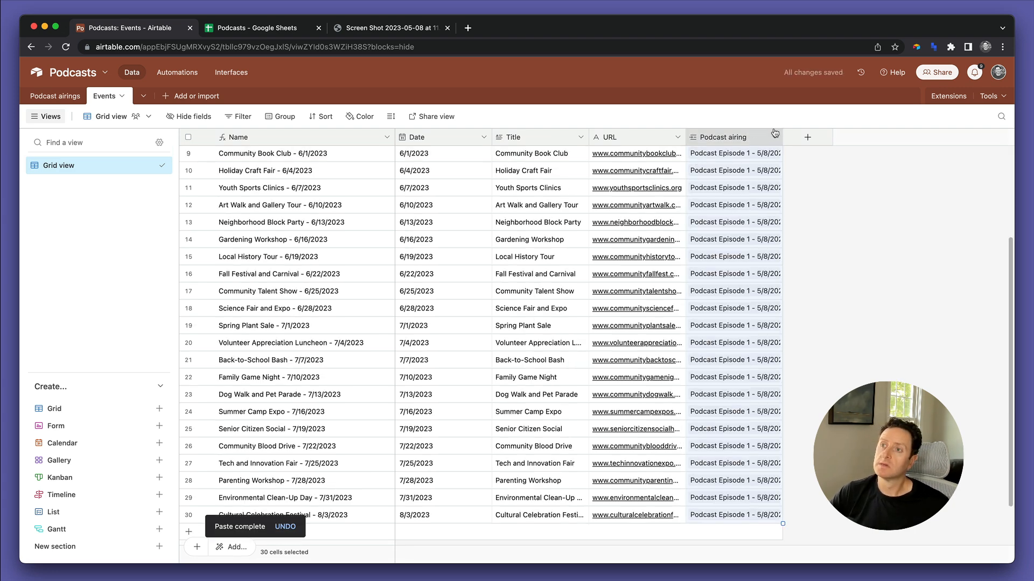
pyautogui.moveTo(775, 132); pyautogui.dragTo(843, 137)
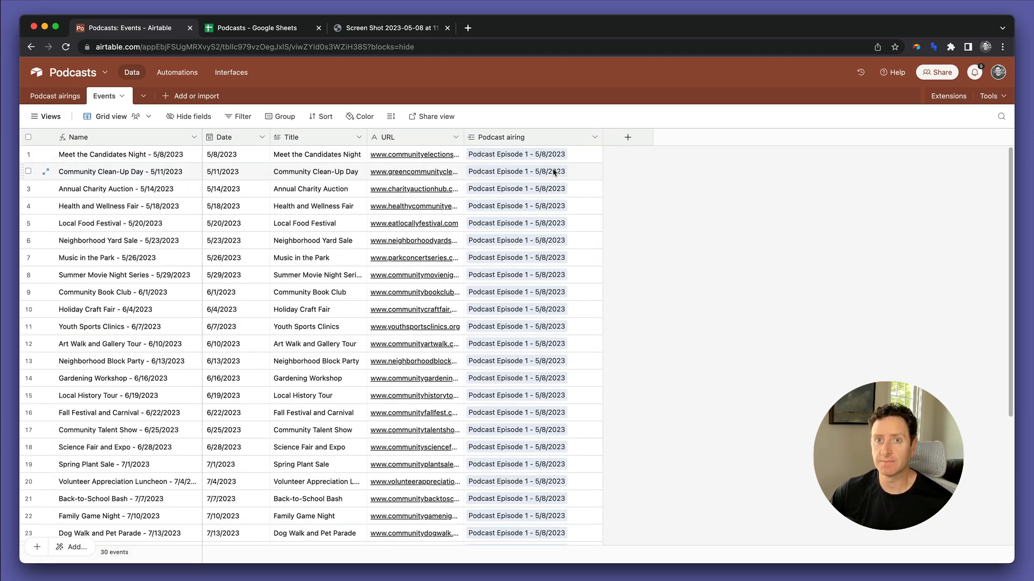
# Step: Start a new Events field named Most recent podcast airing with the Rollup type
pyautogui.click(628, 137)
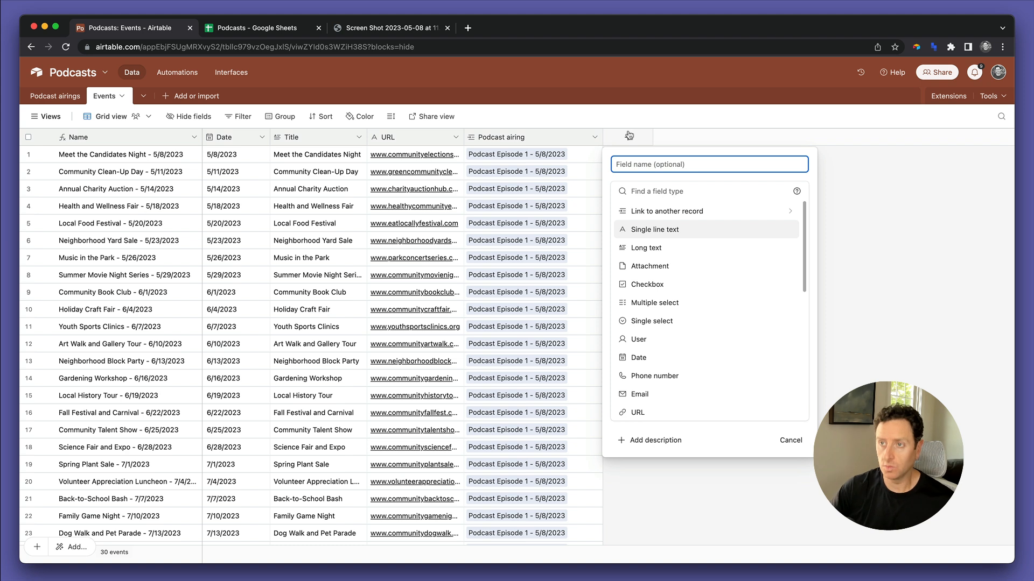
pyautogui.write('Most rece')
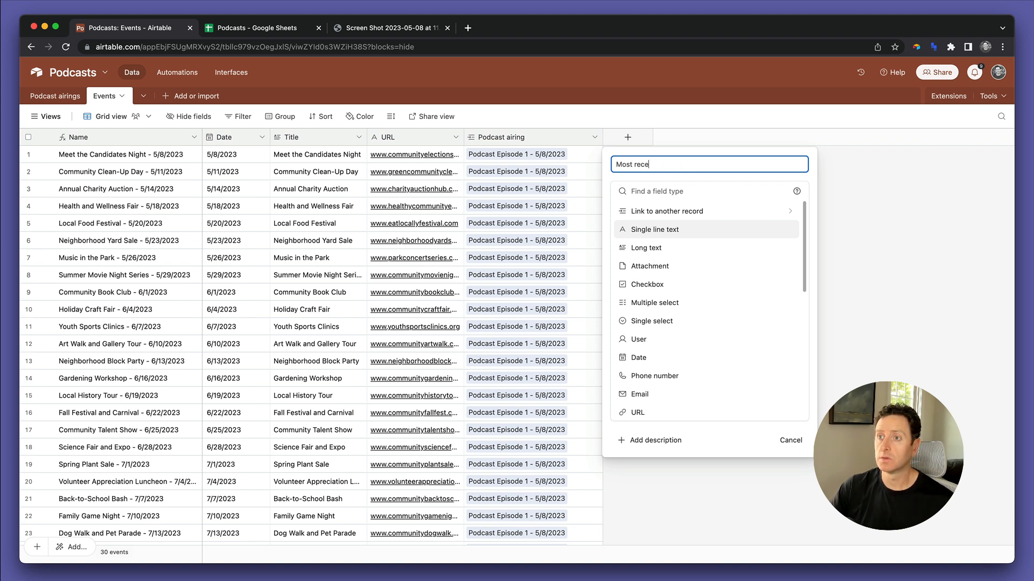
pyautogui.write('nt podcast ai')
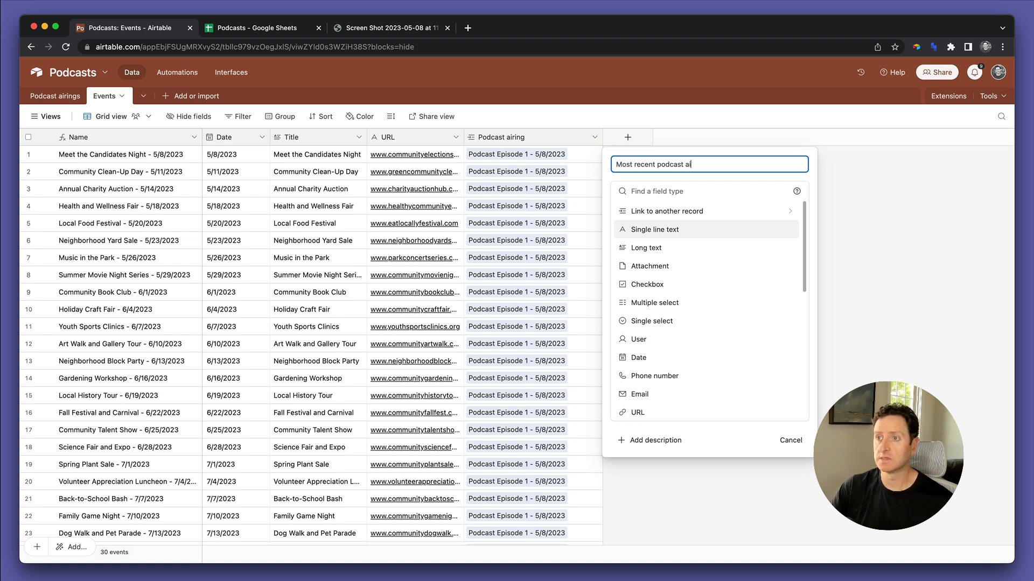
pyautogui.write('ring')
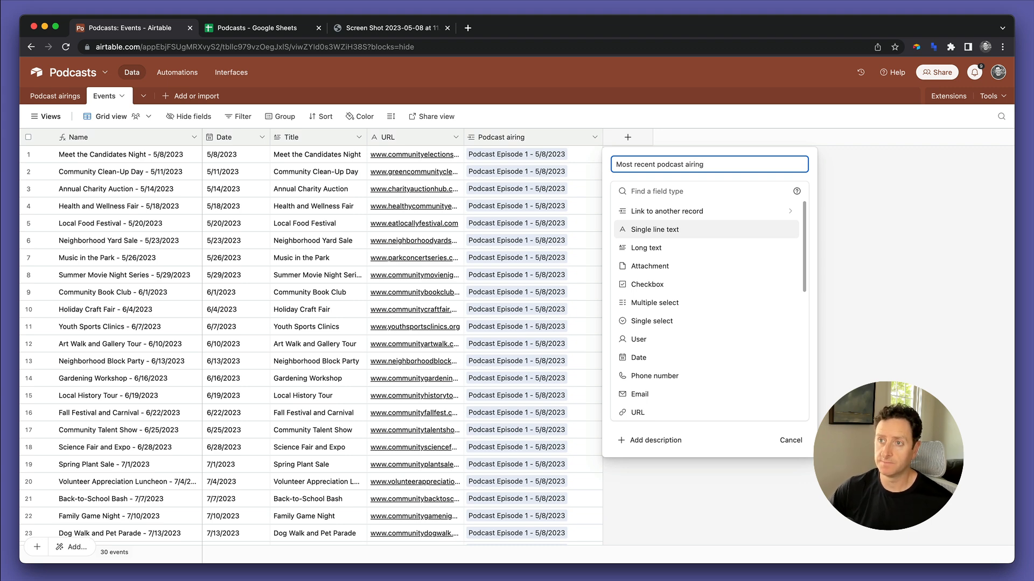
pyautogui.scroll(-5, 653, 323)
pyautogui.scroll(-2, 653, 326)
pyautogui.click(651, 310)
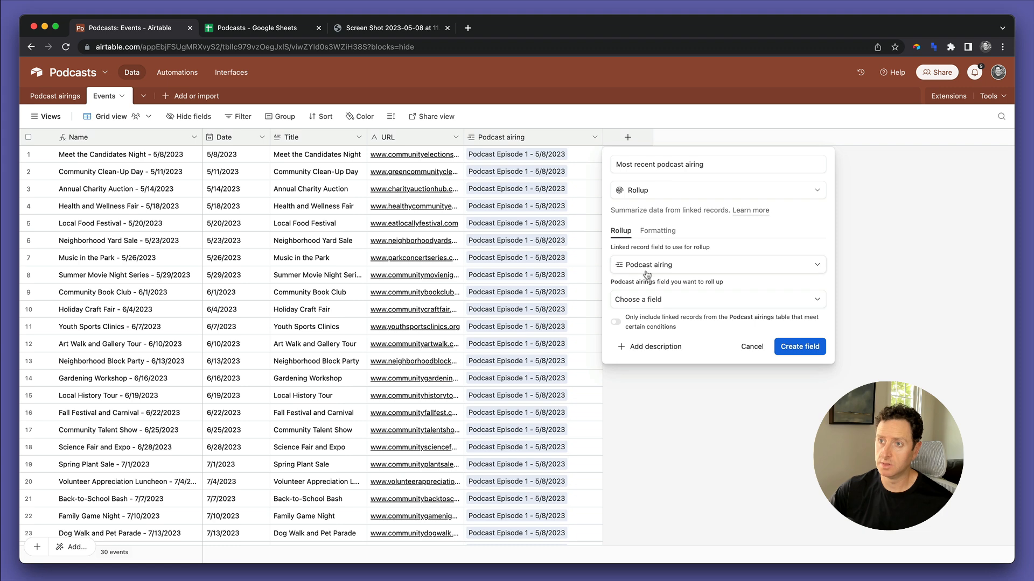
# Step: Roll up the Date field from Podcast airings with the aggregation formula MAX(values) and create the field
pyautogui.click(648, 305)
pyautogui.click(646, 374)
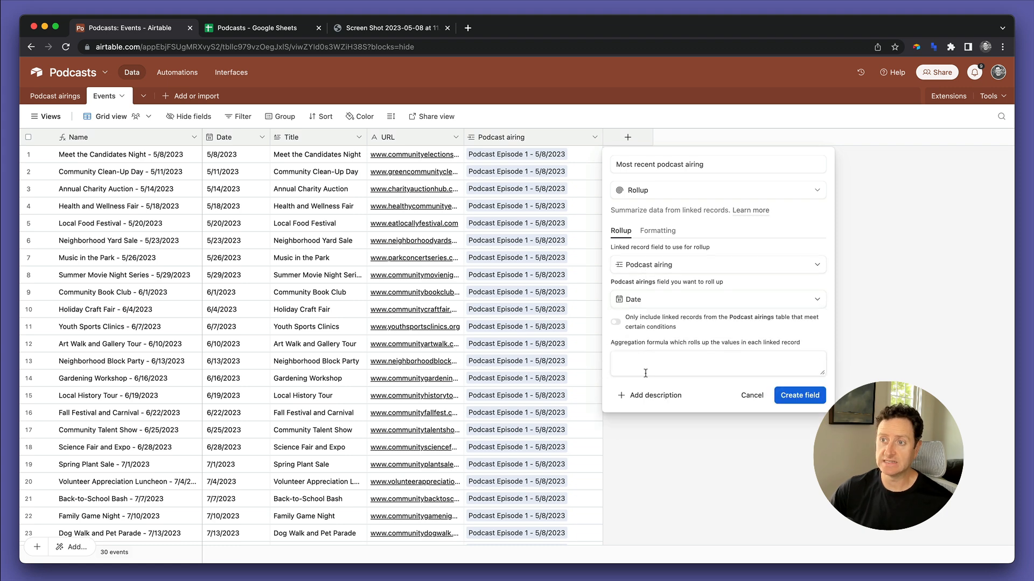
pyautogui.click(634, 362)
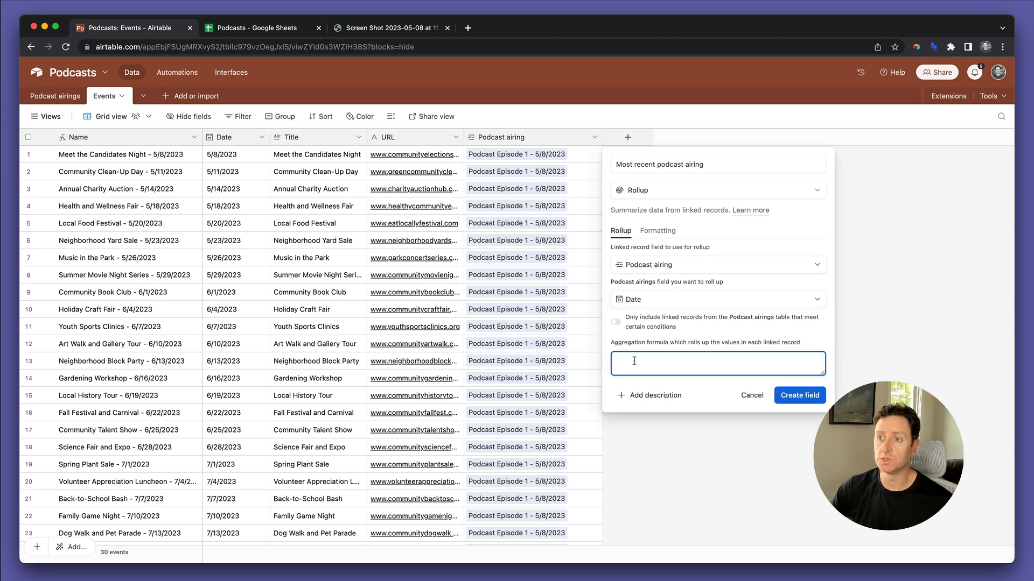
pyautogui.write('MAX(values)')
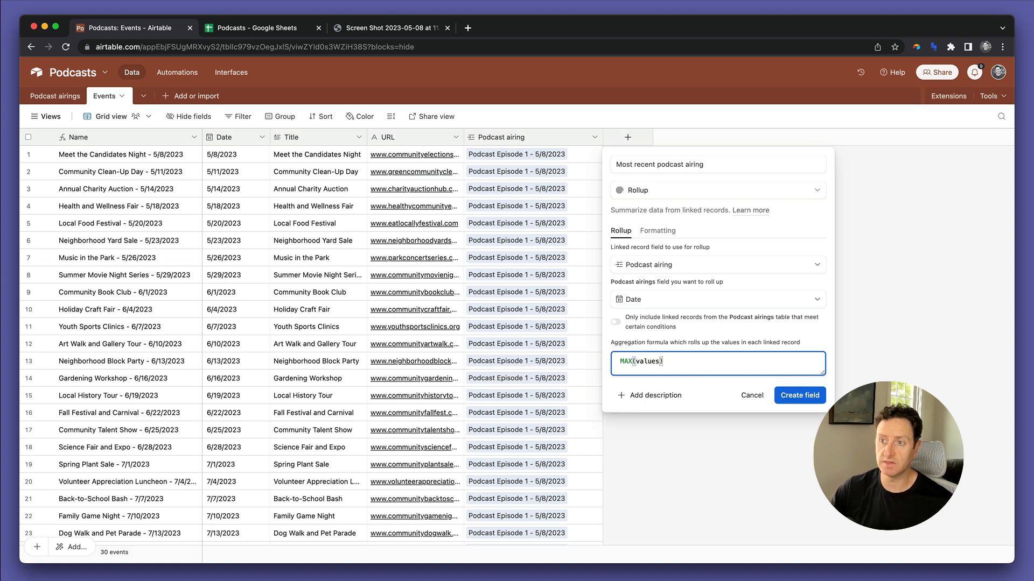
pyautogui.click(795, 403)
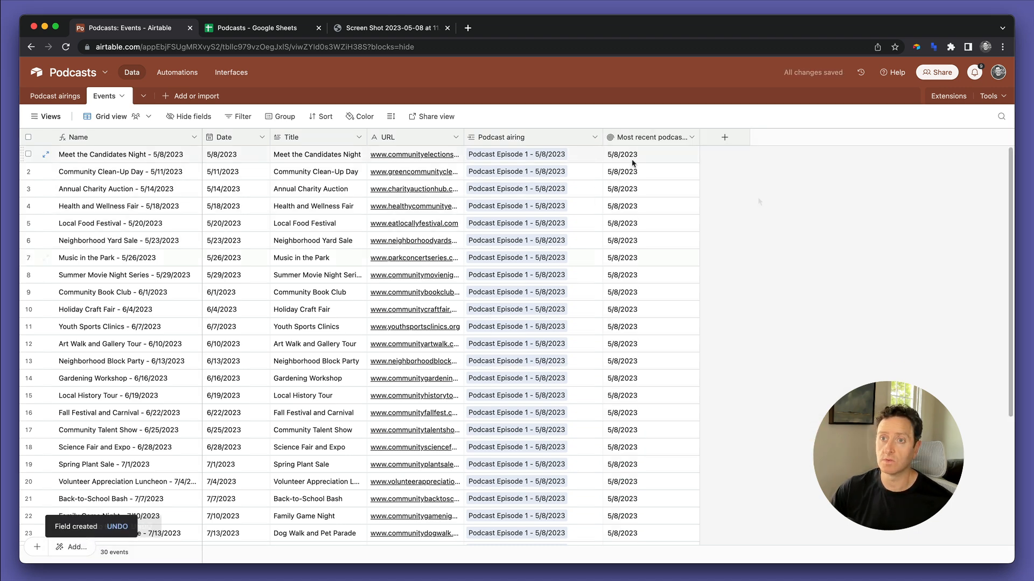
# Step: Duplicate the Most recent podcast airing field and set the copy to roll up 3 weeks from airing
pyautogui.click(691, 137)
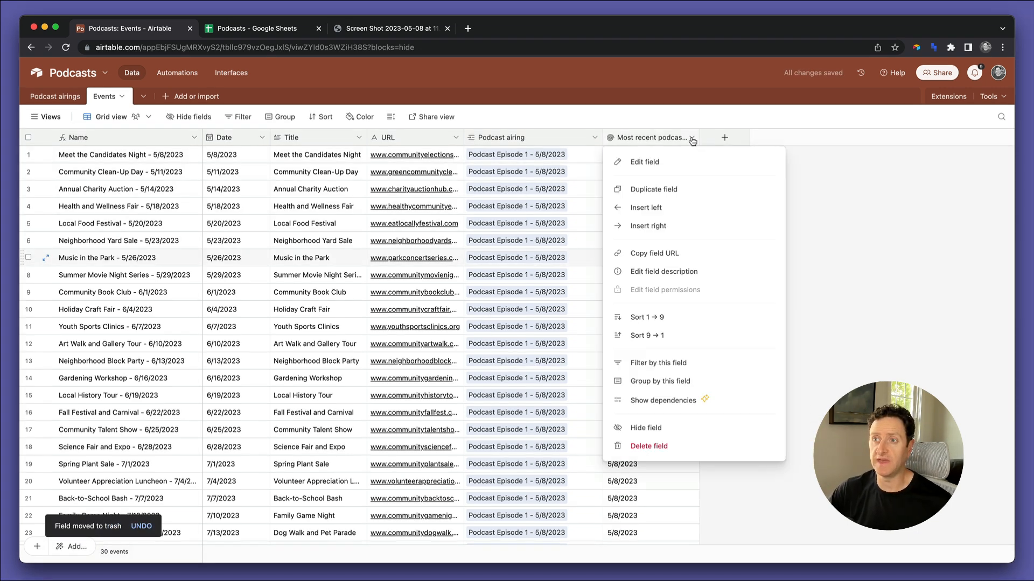
pyautogui.click(654, 189)
pyautogui.click(737, 139)
pyautogui.doubleClick(738, 139)
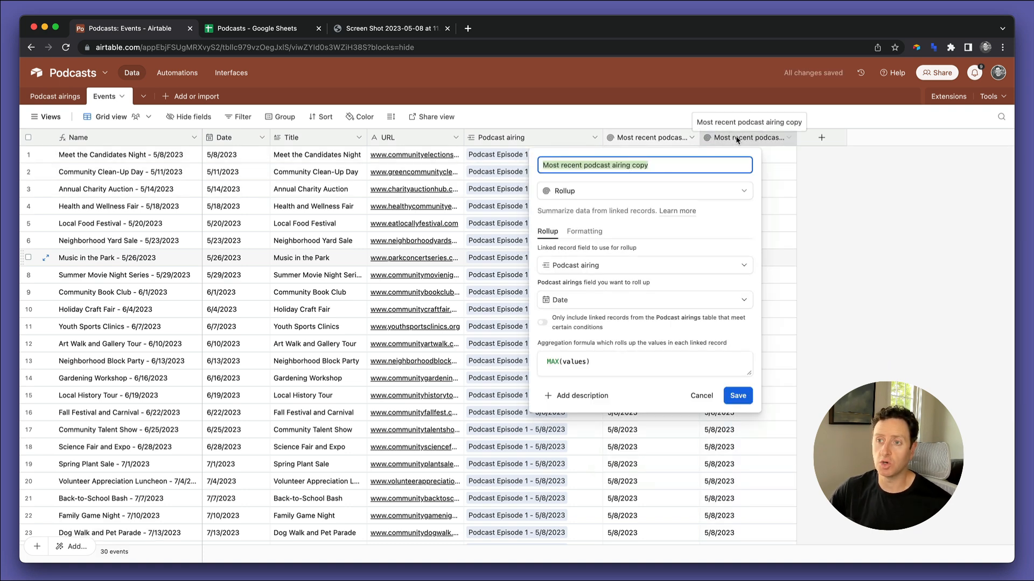
pyautogui.click(672, 301)
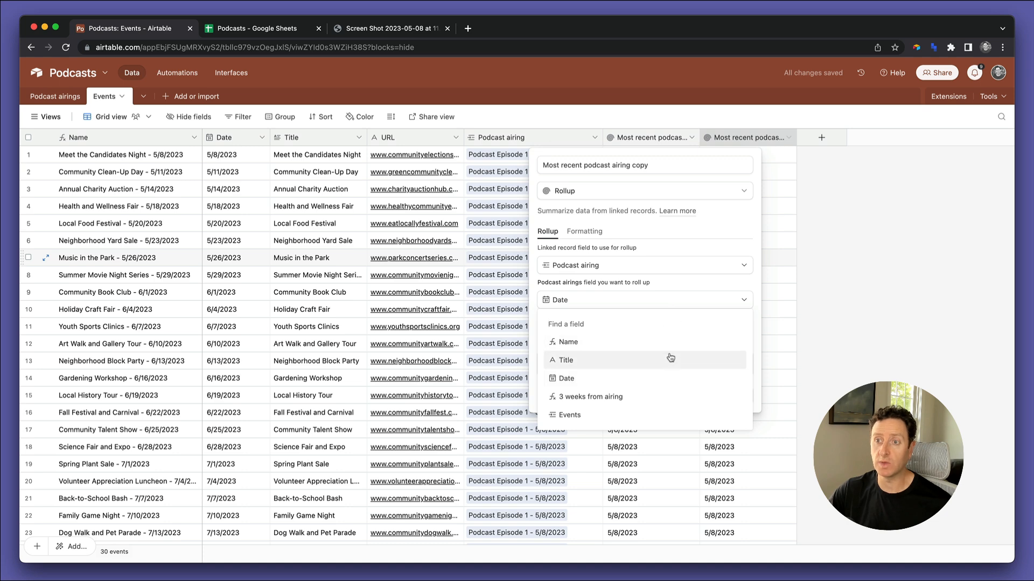
pyautogui.click(662, 397)
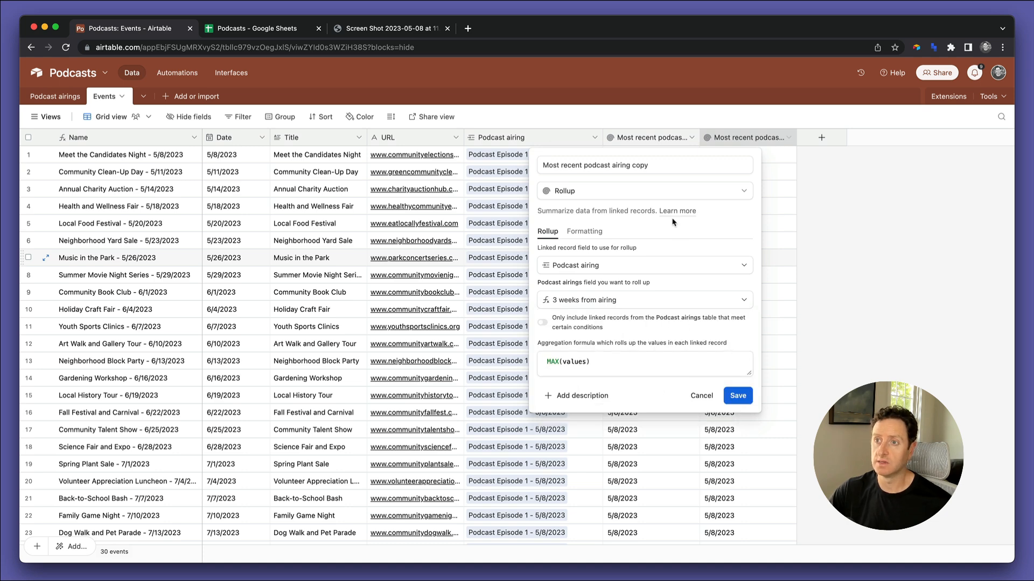
# Step: Rename the duplicated rollup field as 3 weeks from most recent podcast airing and save it
pyautogui.click(578, 166)
pyautogui.write('3 weeks from')
pyautogui.press('Delete')
pyautogui.write('m')
pyautogui.press('shift+super+Right')
pyautogui.press('BackSpace')
pyautogui.click(731, 398)
# Step: Start a new Events field named Is within 3 weeks? with the Formula type
pyautogui.click(817, 144)
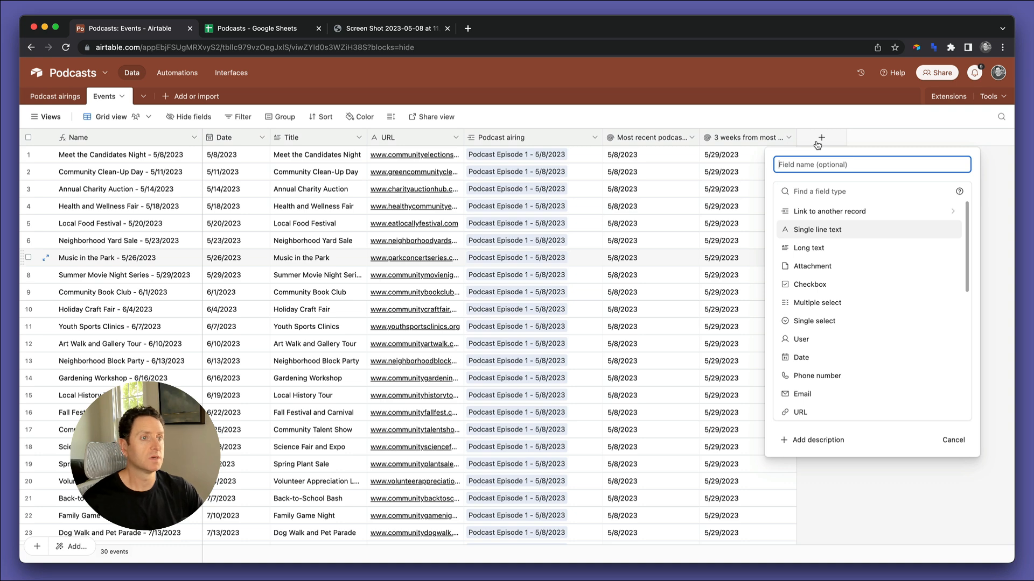
pyautogui.write('Is within 3 weeks?')
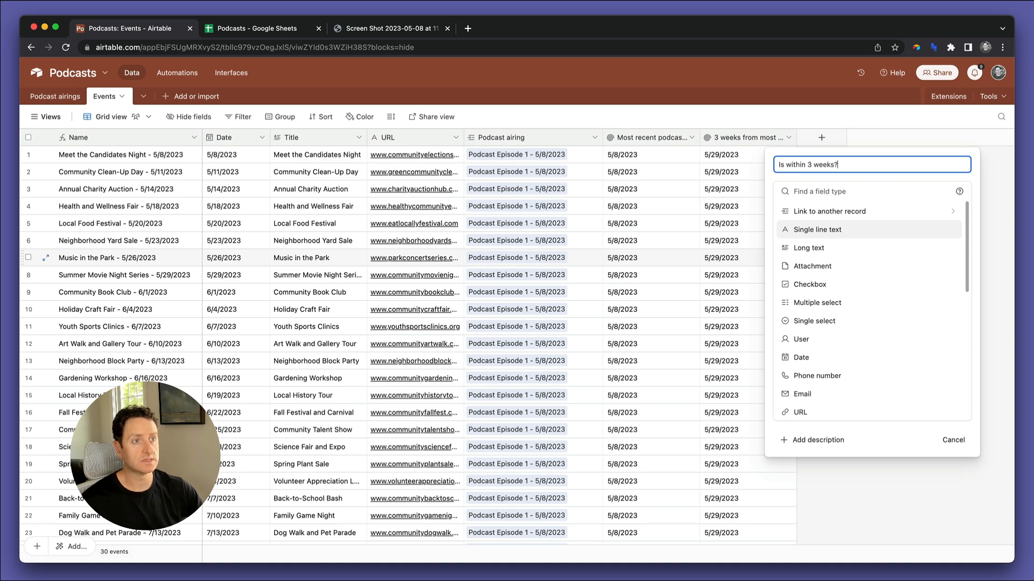
pyautogui.scroll(-5, 819, 301)
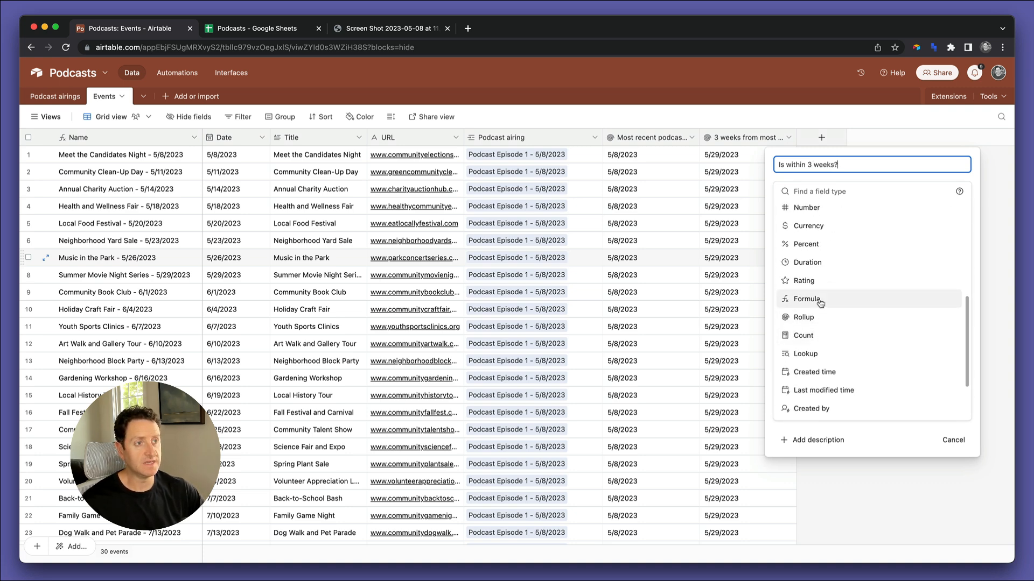
pyautogui.click(820, 301)
# Step: Begin the field's formula as an IF whose AND condition tests date>{Most recent podcast airing}
pyautogui.click(801, 256)
pyautogui.write('if(')
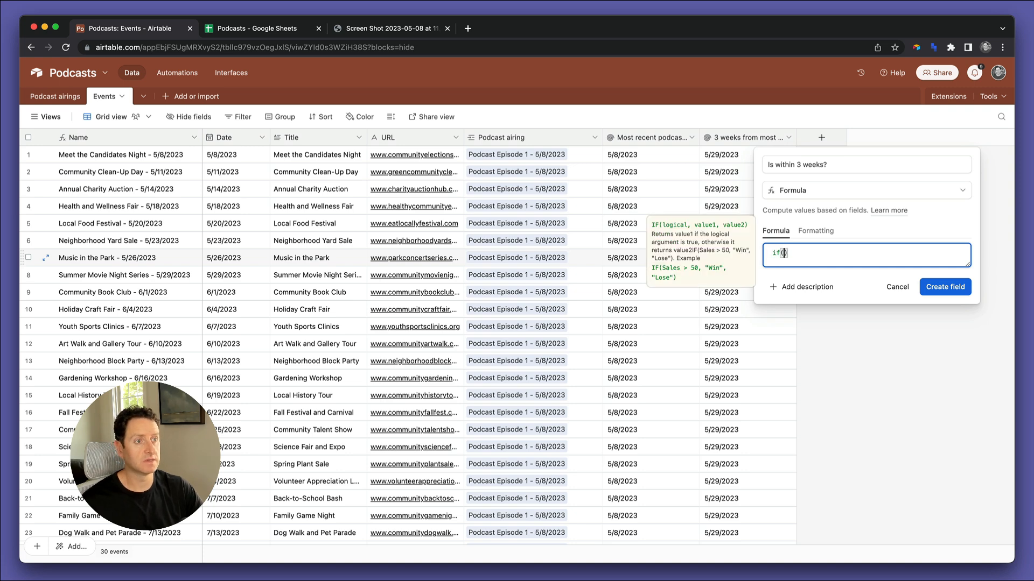
pyautogui.press('Return')
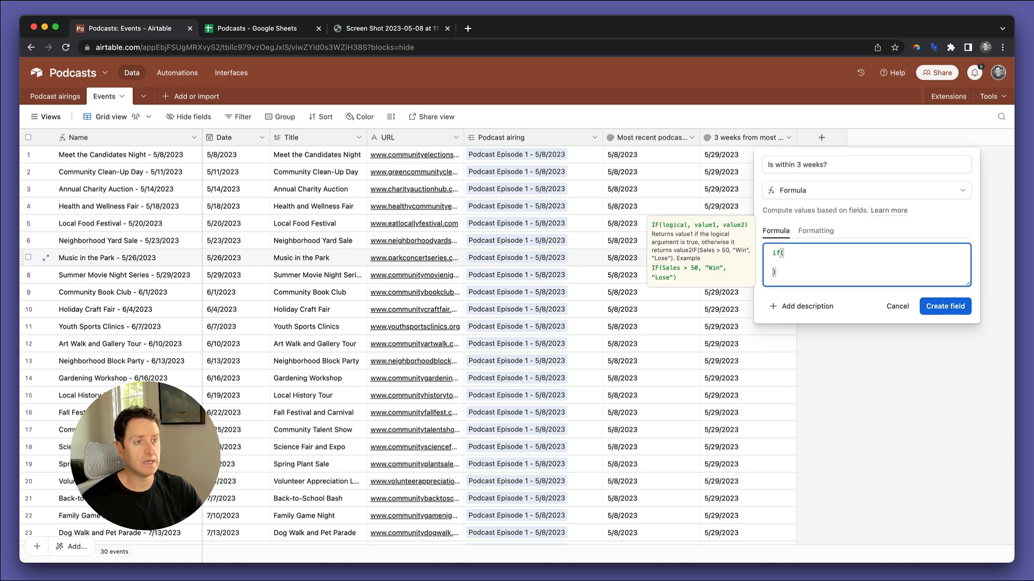
pyautogui.write('AND(')
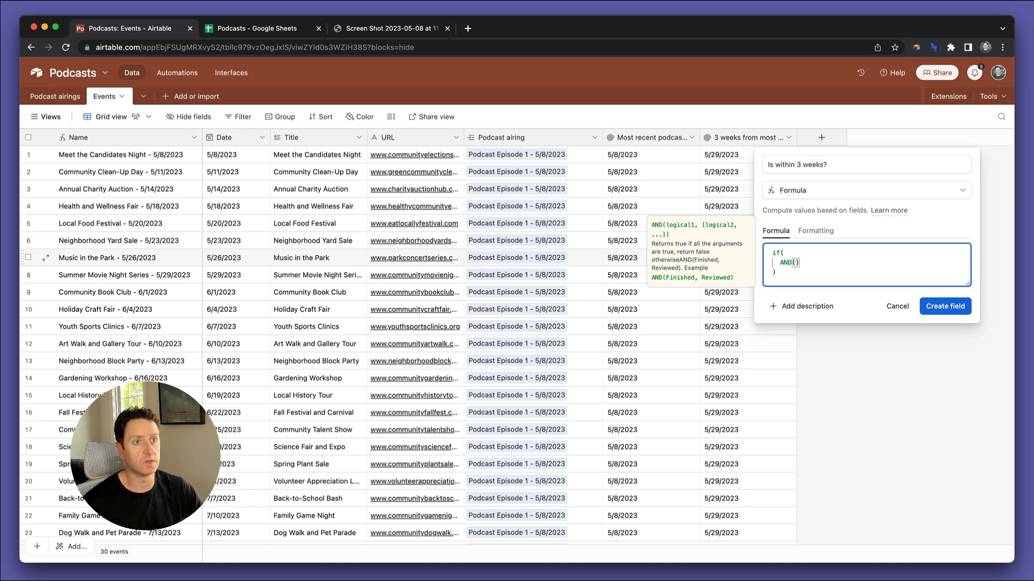
pyautogui.write('date')
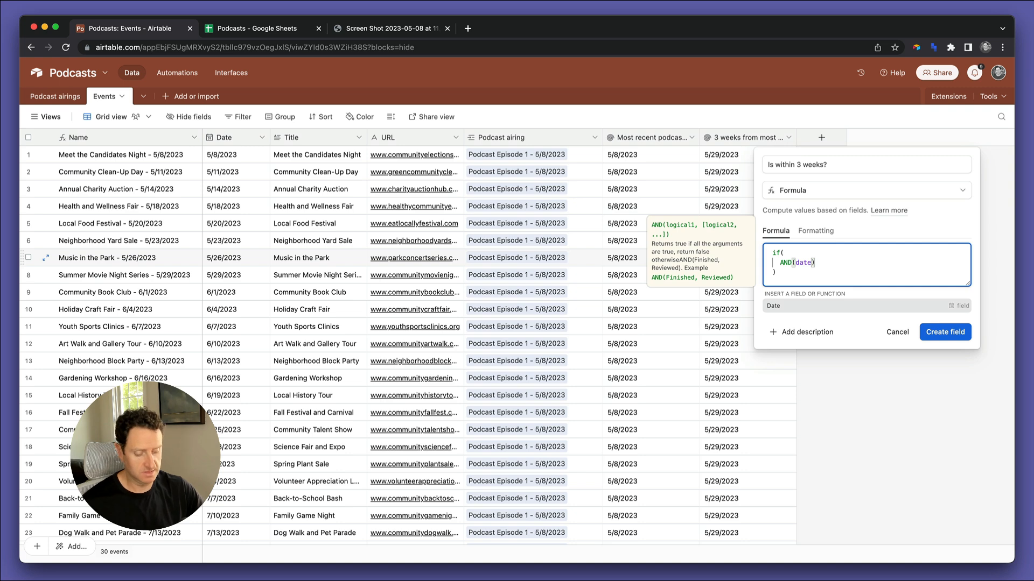
pyautogui.write('>')
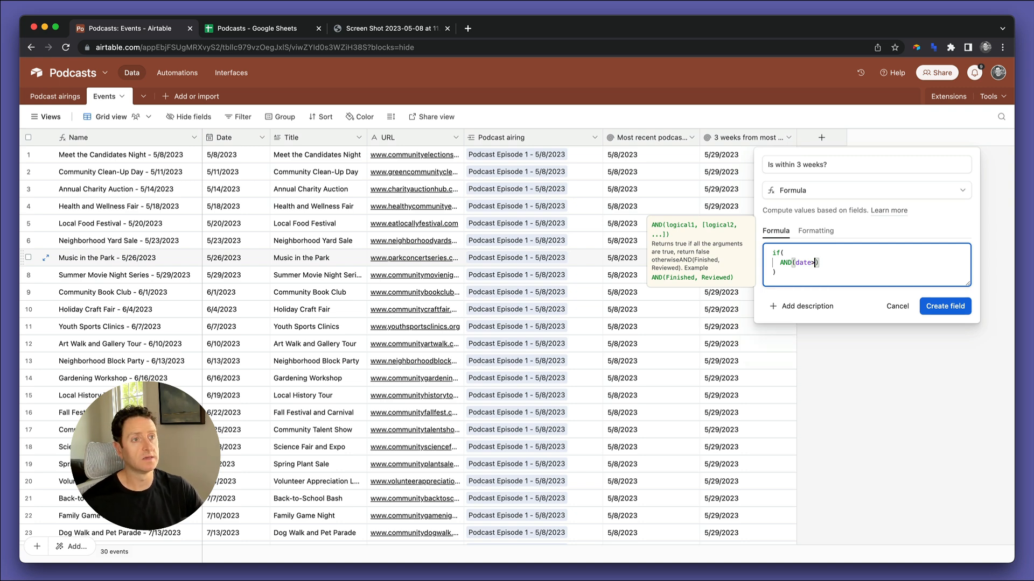
pyautogui.write('most')
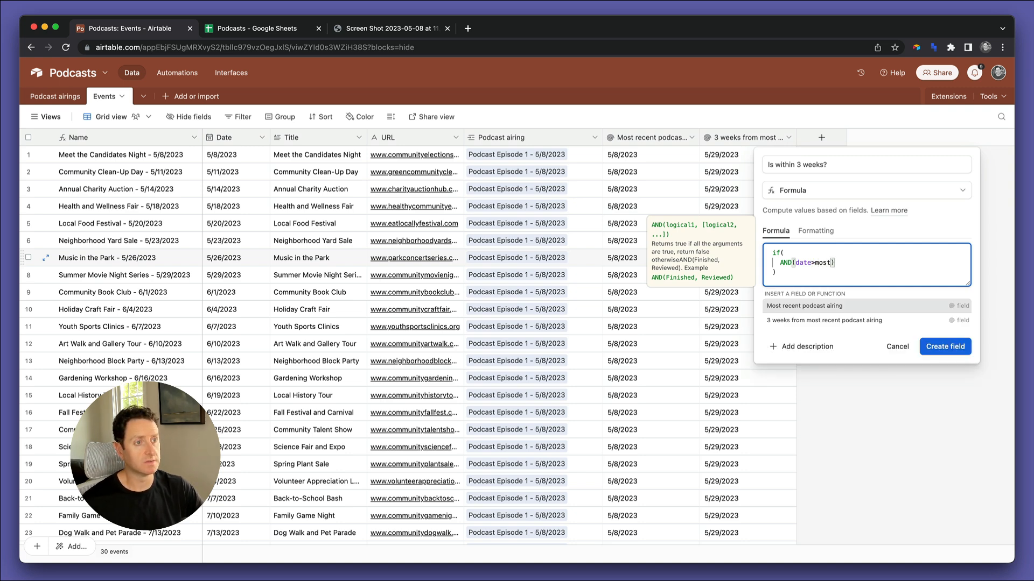
pyautogui.press('Return')
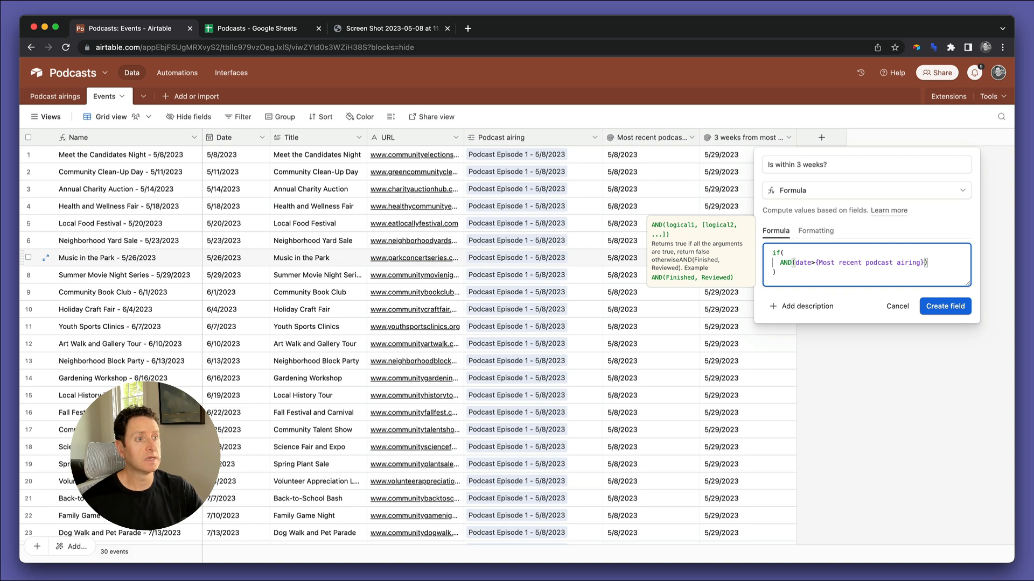
# Step: Add a second AND condition to the formula: date<={3 weeks from most recent podcast airing}
pyautogui.write(', ')
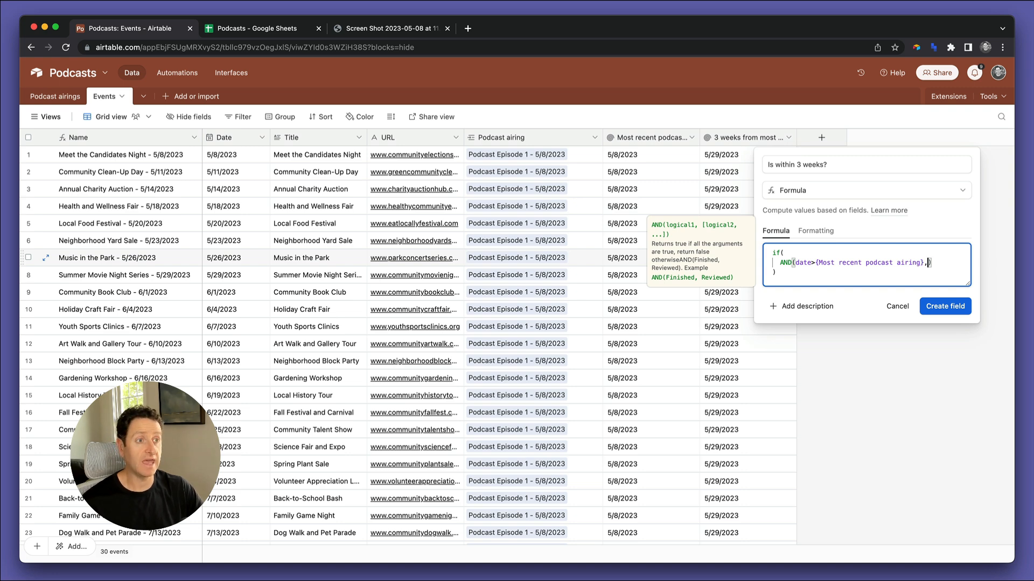
pyautogui.write('date<=')
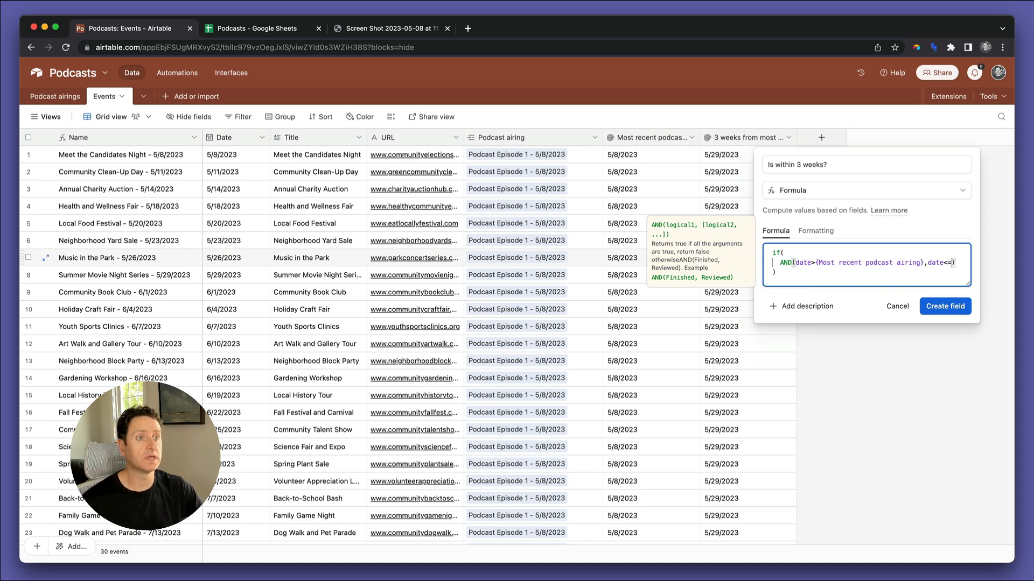
pyautogui.write('3')
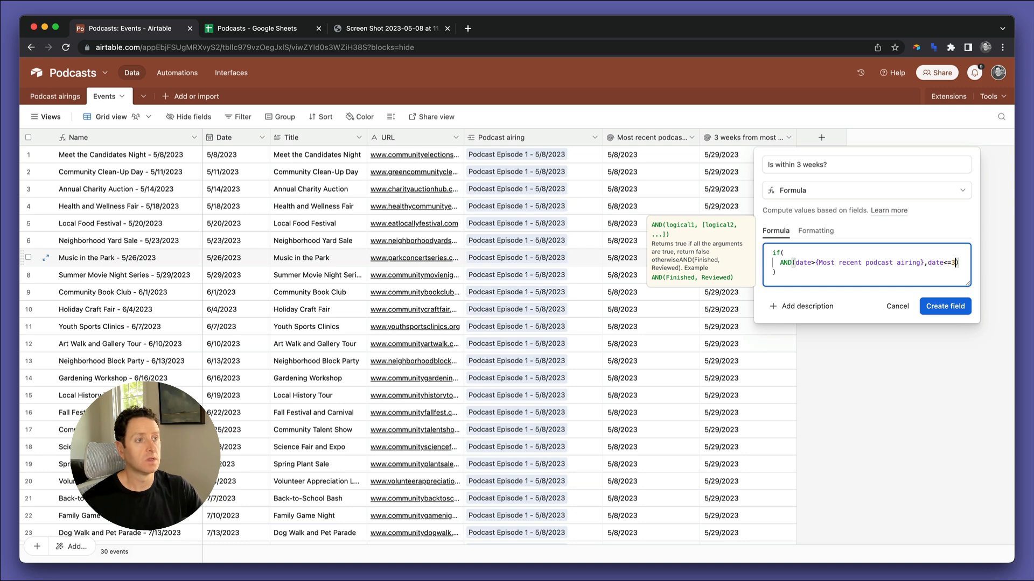
pyautogui.write('wee')
pyautogui.press('BackSpace')
pyautogui.press('BackSpace')
pyautogui.press('BackSpace')
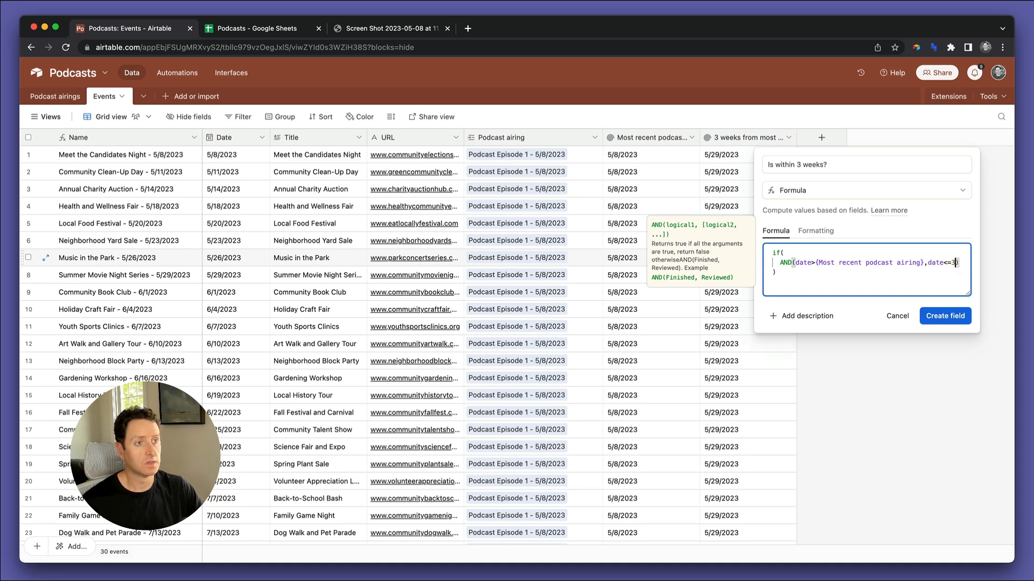
pyautogui.press('BackSpace')
pyautogui.write('wee')
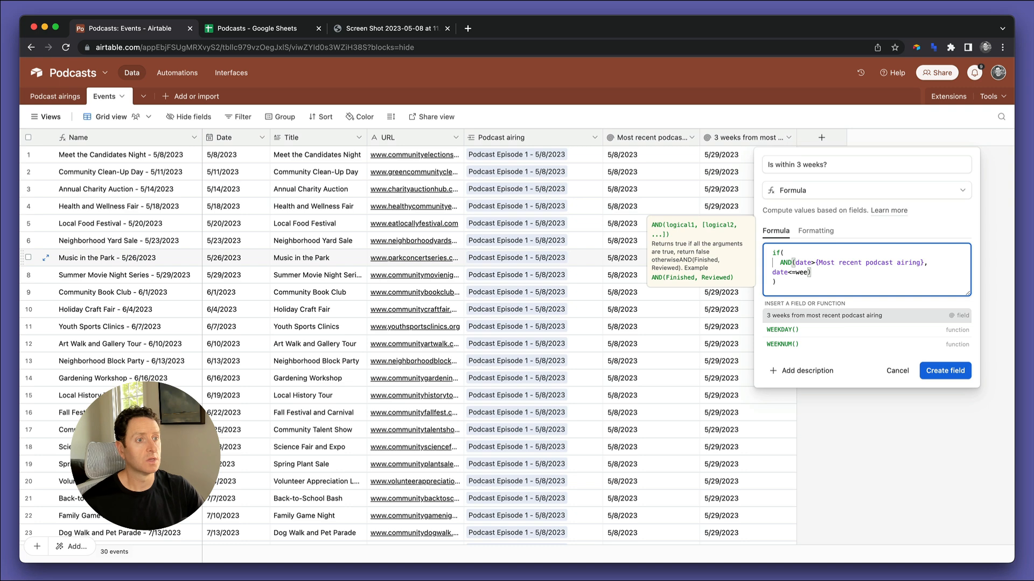
pyautogui.press('Return')
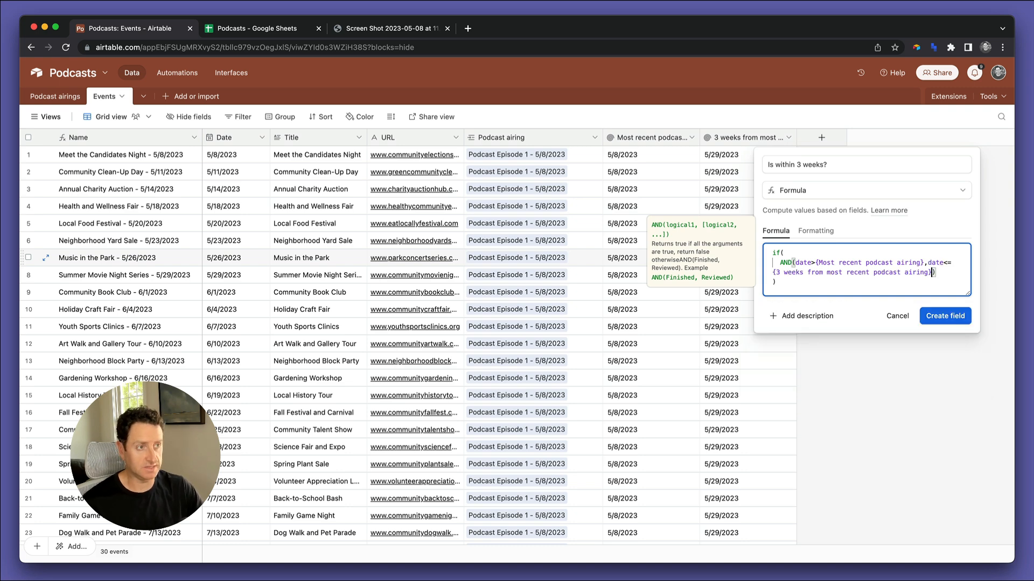
# Step: Have the IF formula return "True" or otherwise "False", create the field, and select its block of True cells
pyautogui.write(',')
pyautogui.press('Return')
pyautogui.write('"True"')
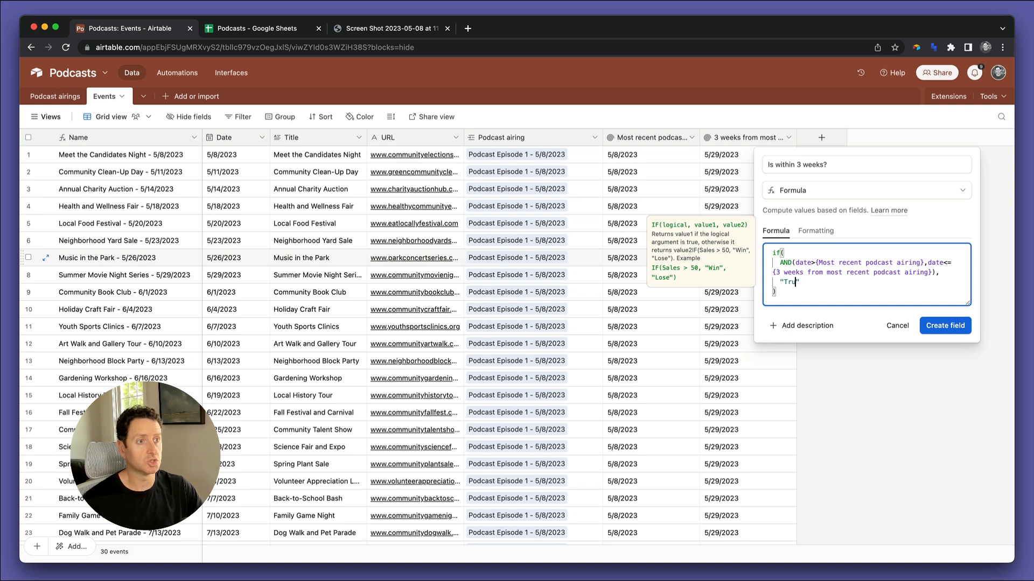
pyautogui.write(',')
pyautogui.press('Return')
pyautogui.write('"False')
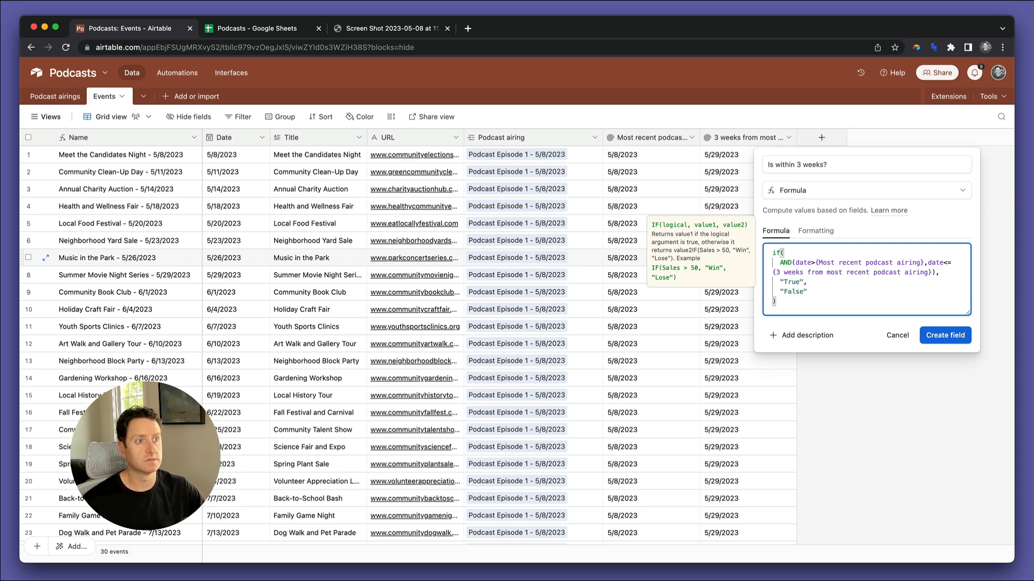
pyautogui.click(953, 336)
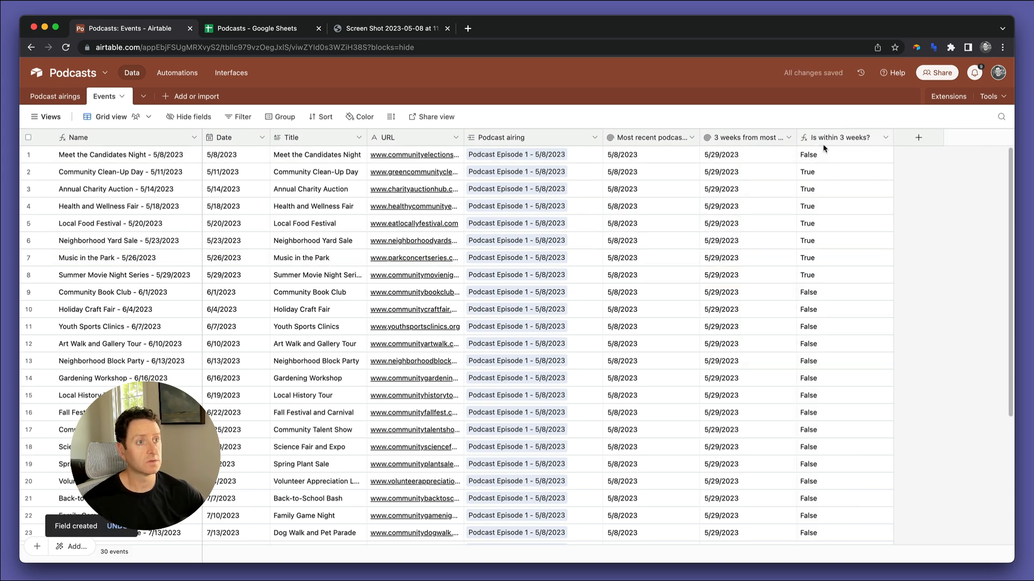
pyautogui.moveTo(822, 173); pyautogui.dragTo(814, 280)
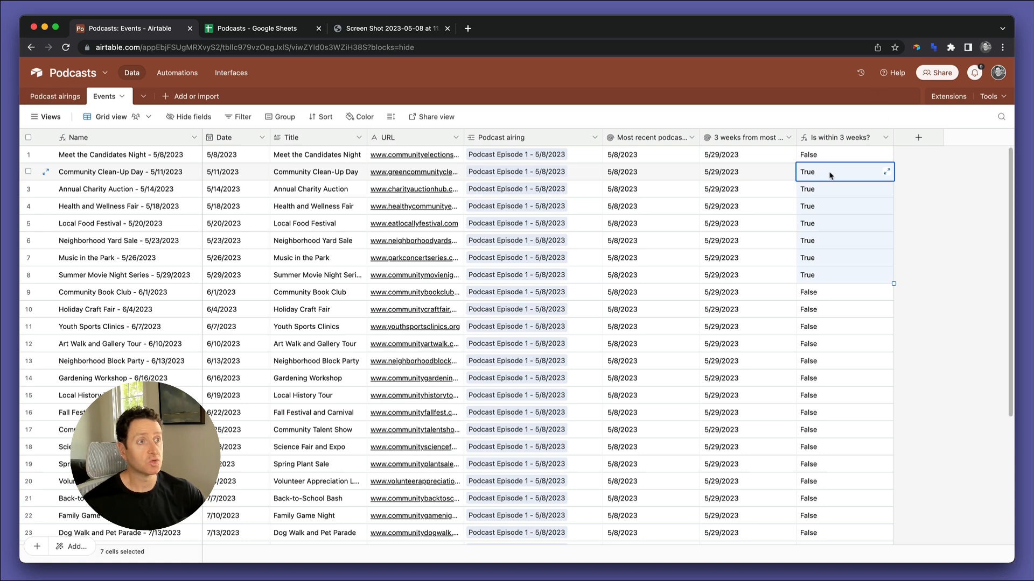
# Step: Start a new Events field named Show notes decription with the Formula type
pyautogui.click(918, 138)
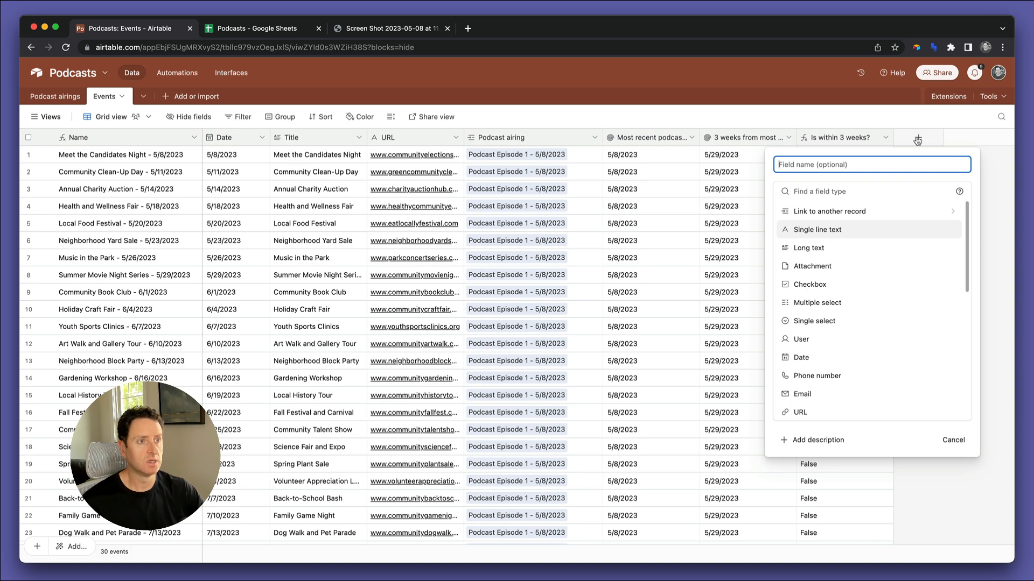
pyautogui.write('Show ')
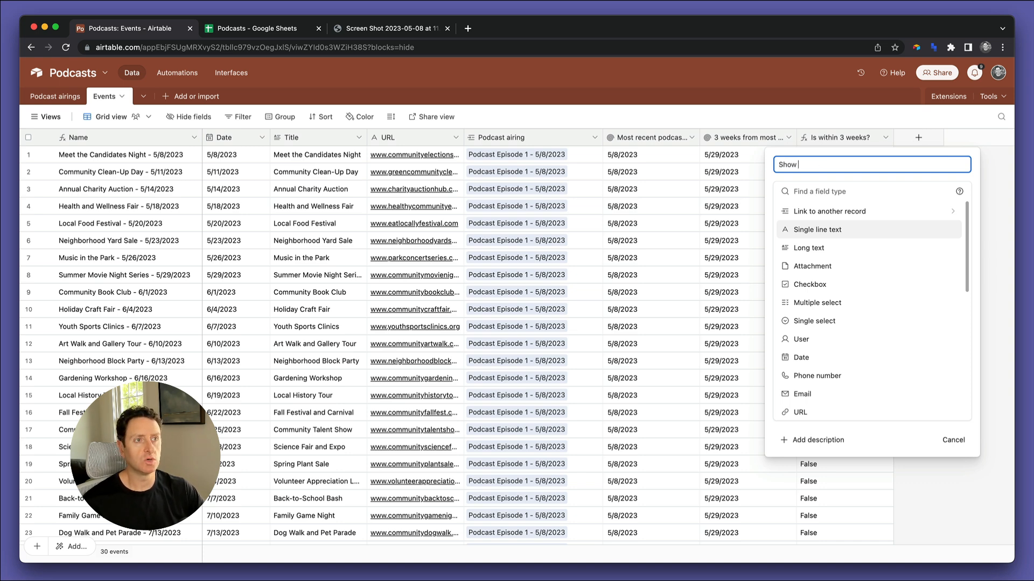
pyautogui.write('notes decription')
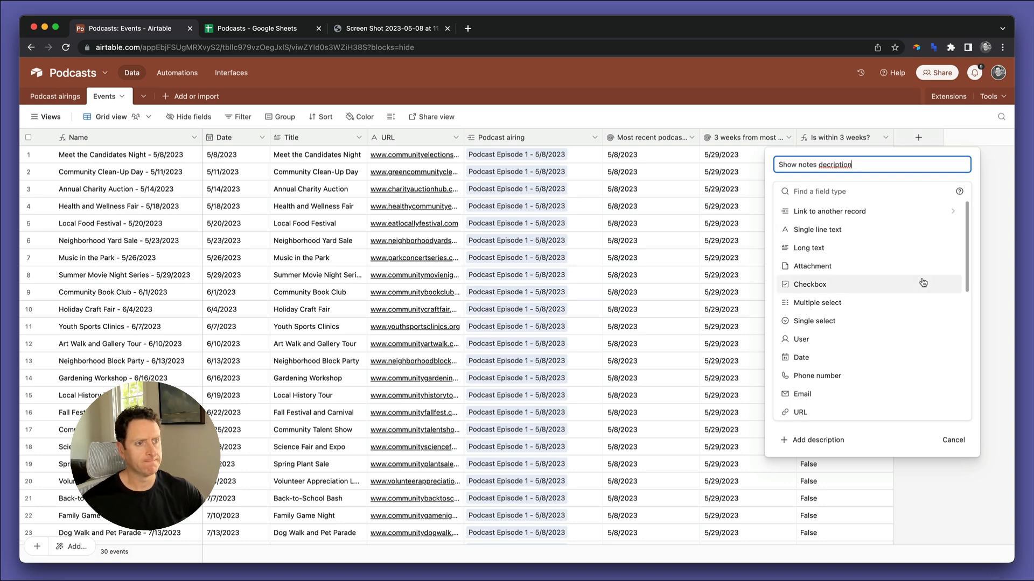
pyautogui.scroll(-4, 829, 323)
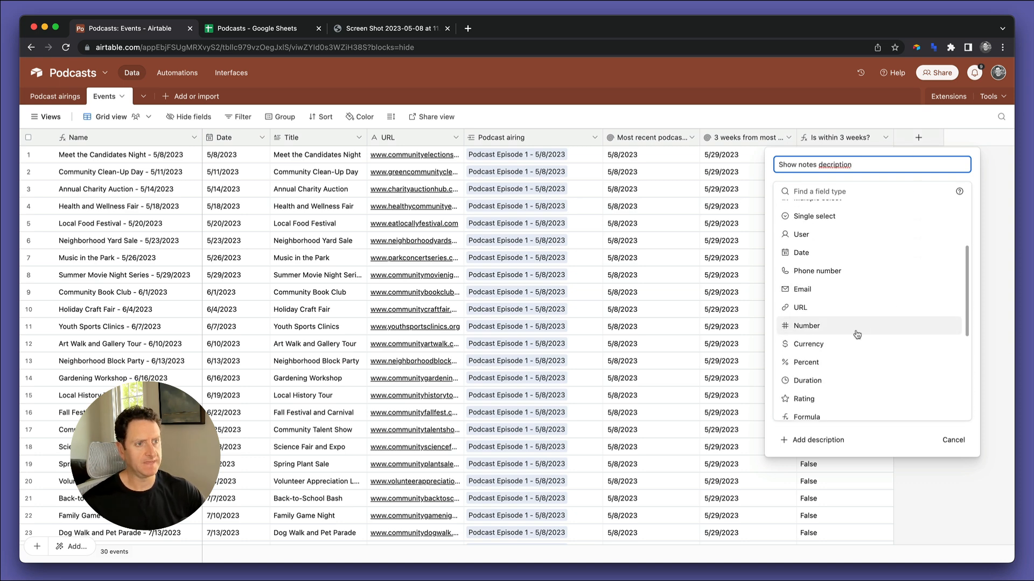
pyautogui.click(807, 416)
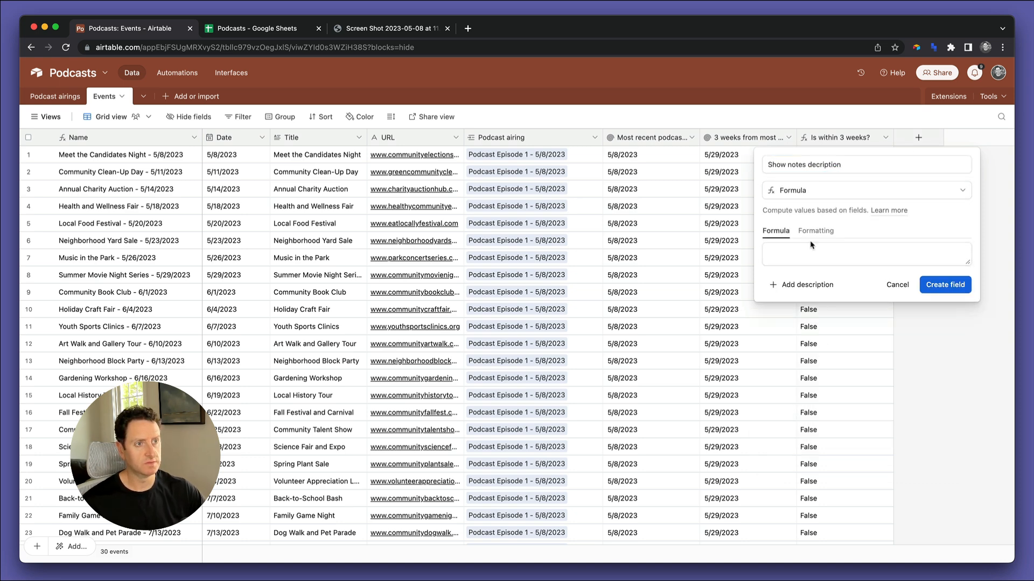
# Step: Begin the formula as a CONCATENATE whose first argument is DATETIME_FORMAT(Date,'l')
pyautogui.click(781, 249)
pyautogui.write('concate')
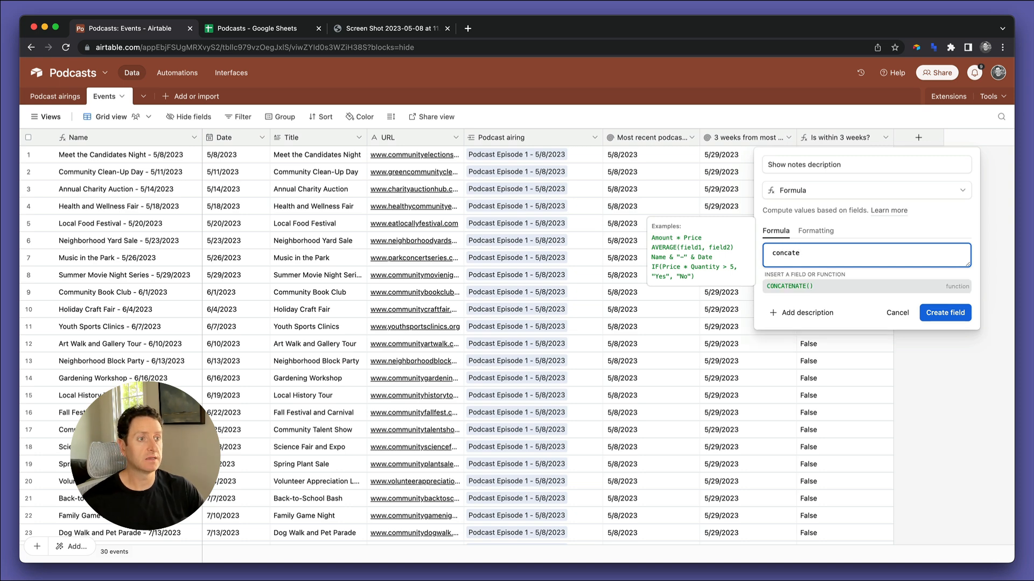
pyautogui.press('Tab')
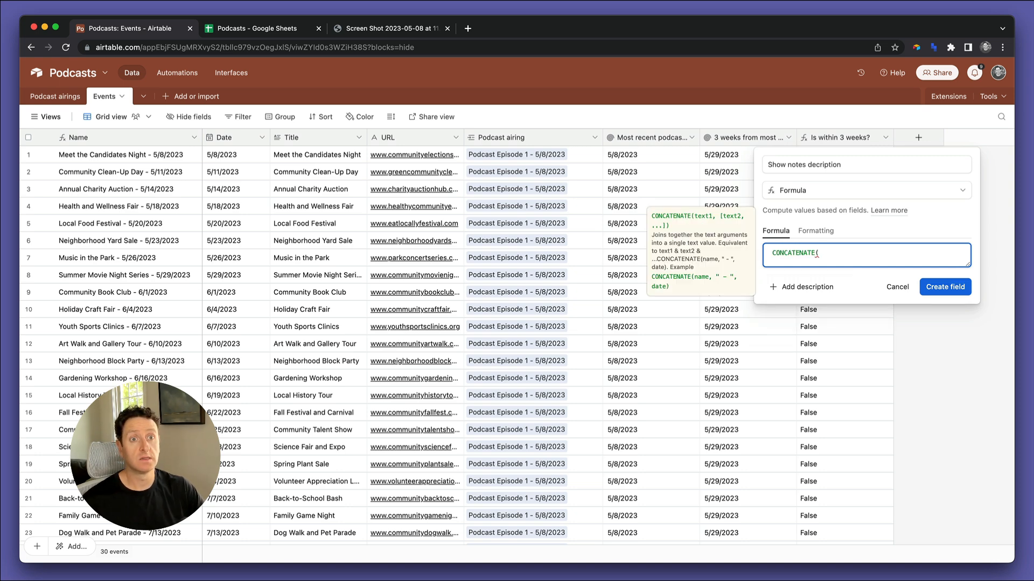
pyautogui.write('date')
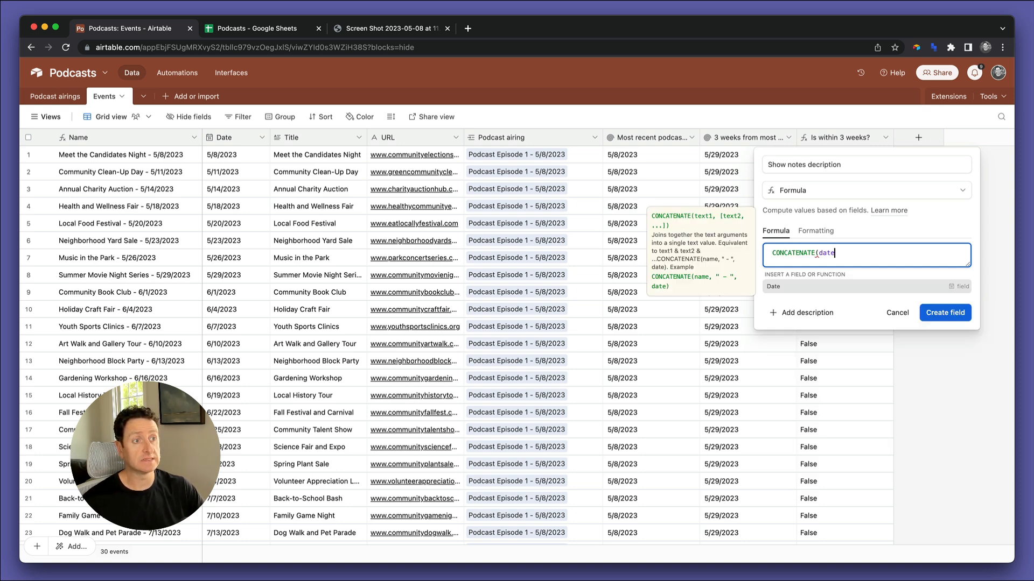
pyautogui.press('BackSpace')
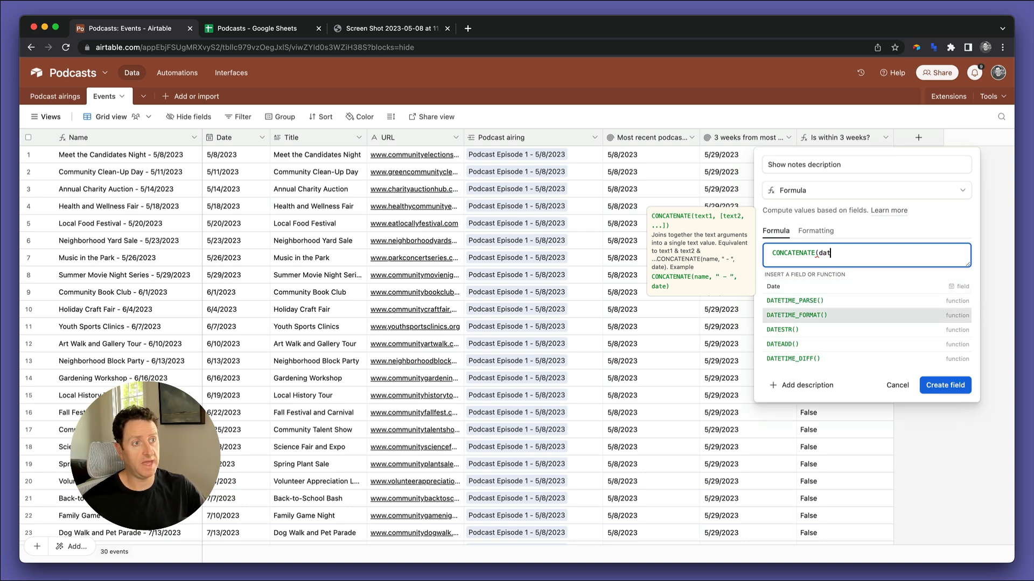
pyautogui.press('Tab')
pyautogui.write('Date,')
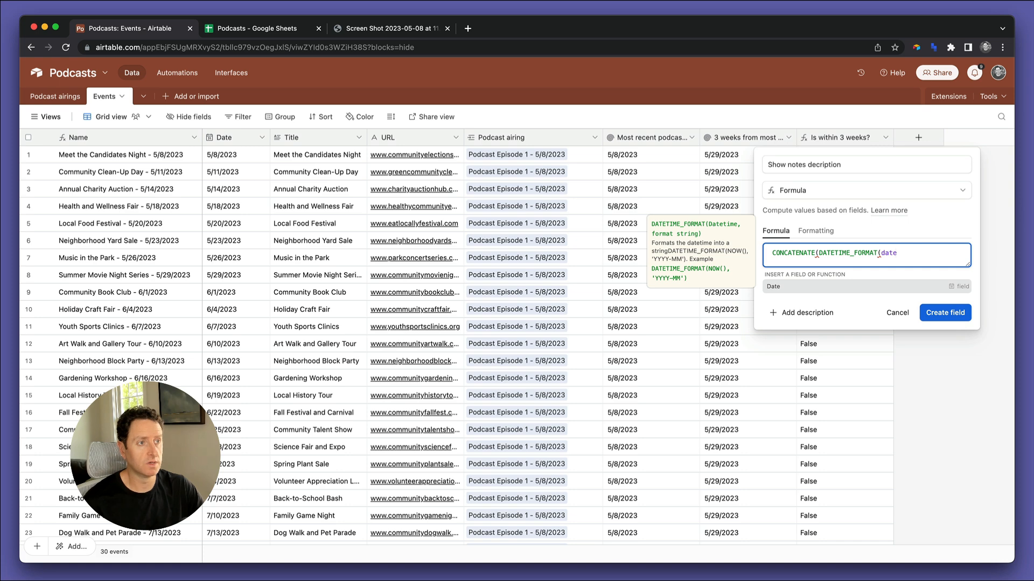
pyautogui.write("'l'),")
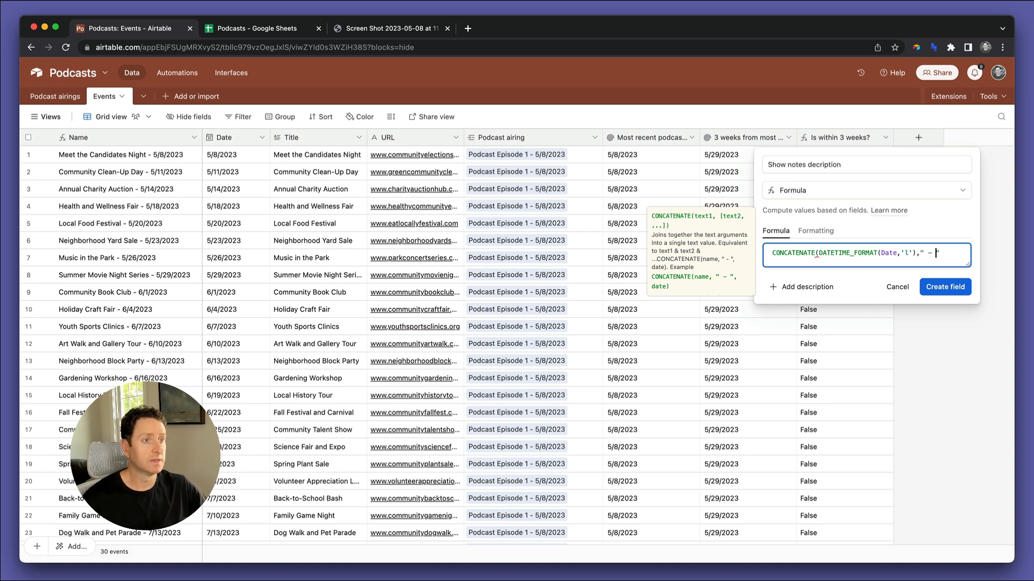
# Step: Append " - ", Title, " (", URL and ")" to the CONCATENATE formula, create the field, and select its first record's cell
pyautogui.write('" - "')
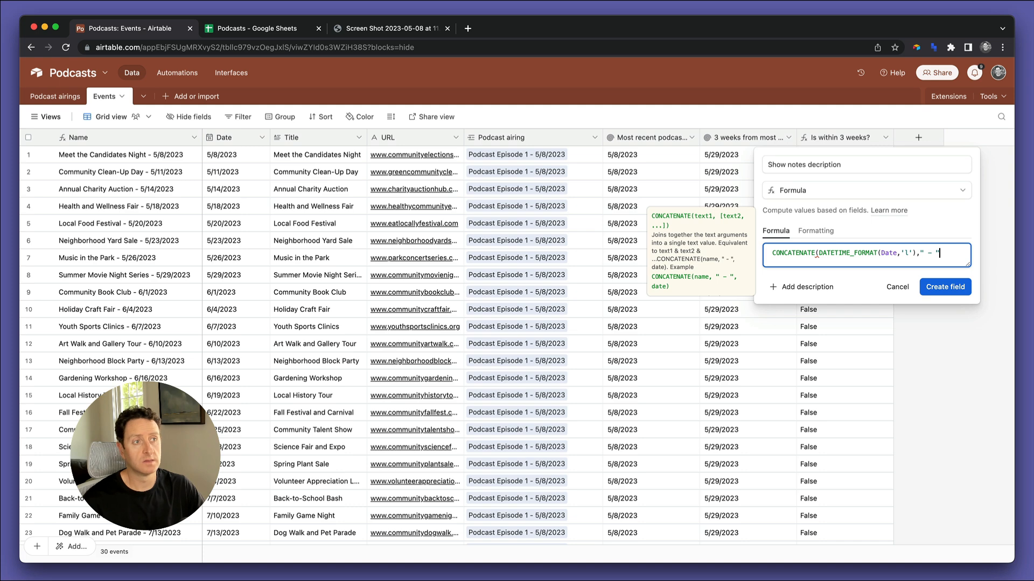
pyautogui.write(', Title," ("')
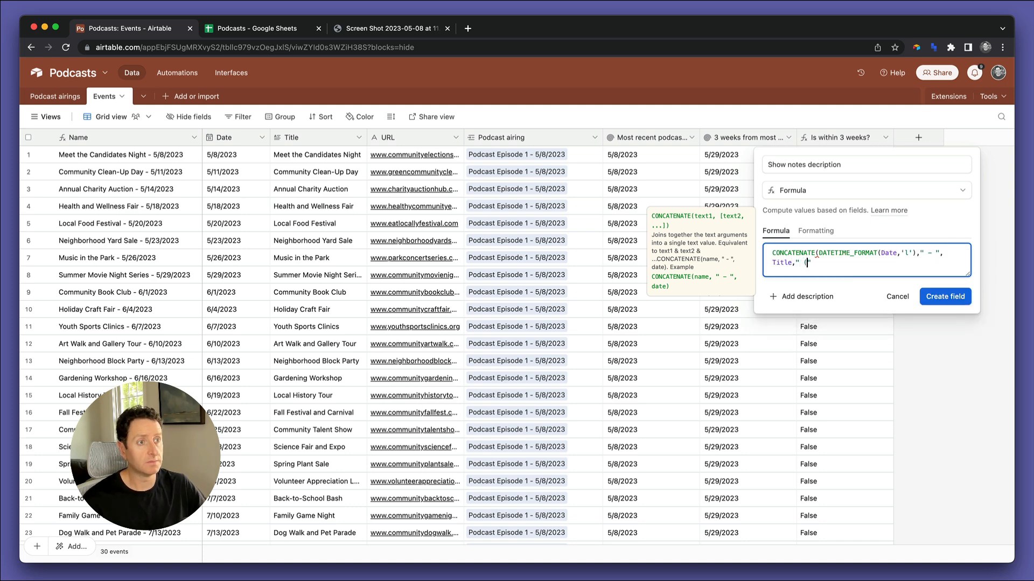
pyautogui.write(',url')
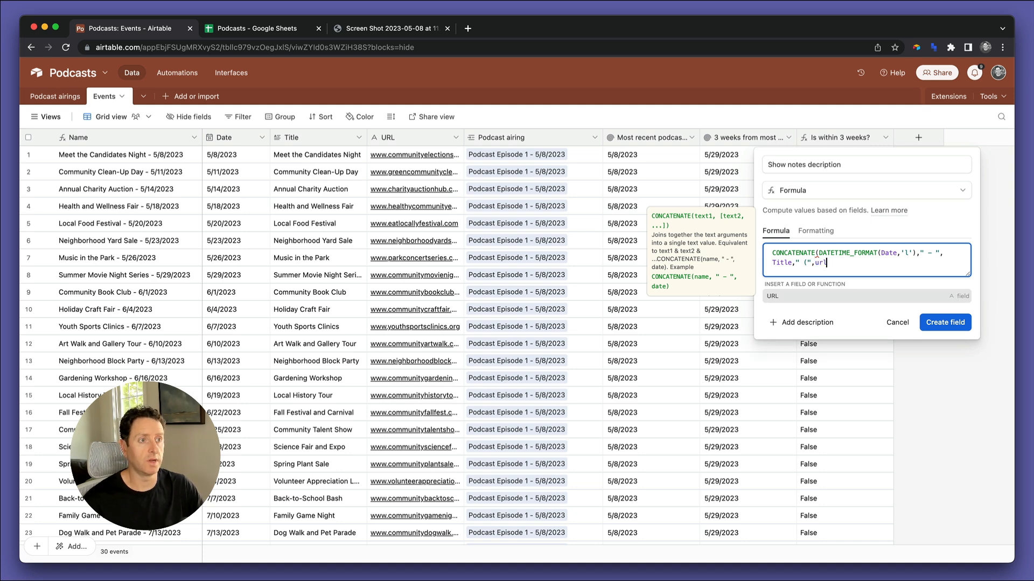
pyautogui.press('Tab')
pyautogui.write(',")')
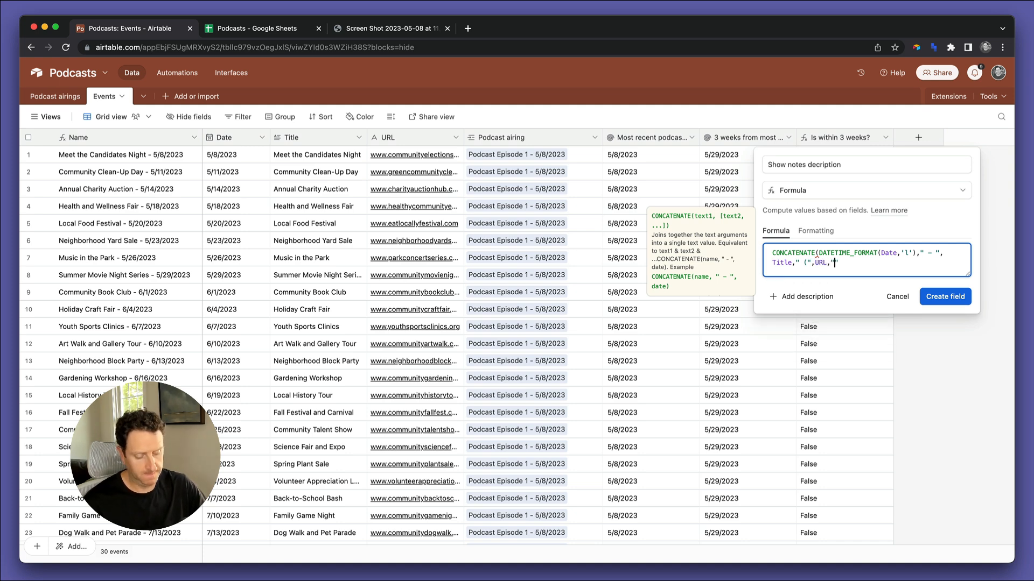
pyautogui.write(')')
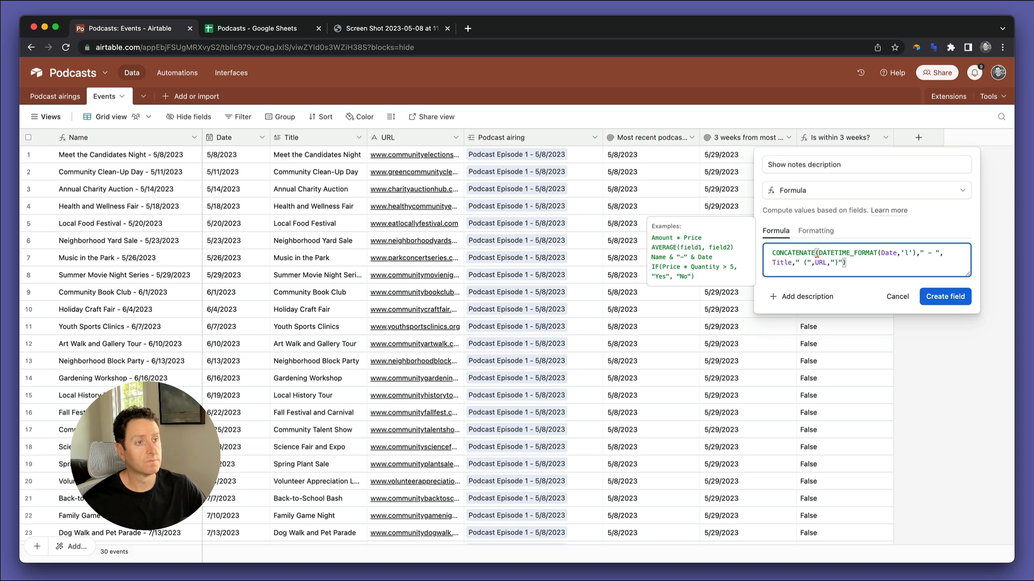
pyautogui.click(945, 297)
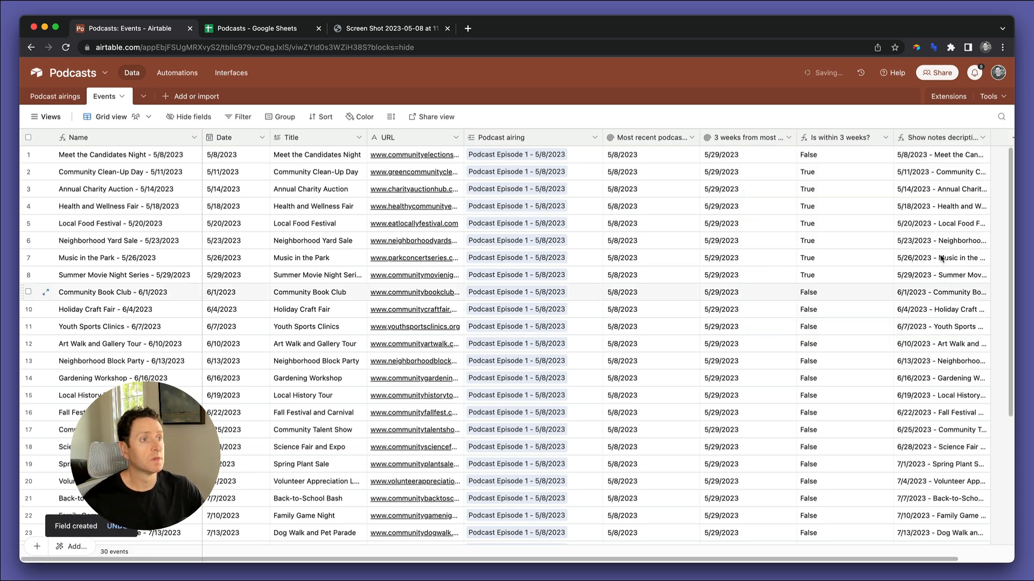
pyautogui.click(941, 157)
pyautogui.hscroll(1, 982, 159)
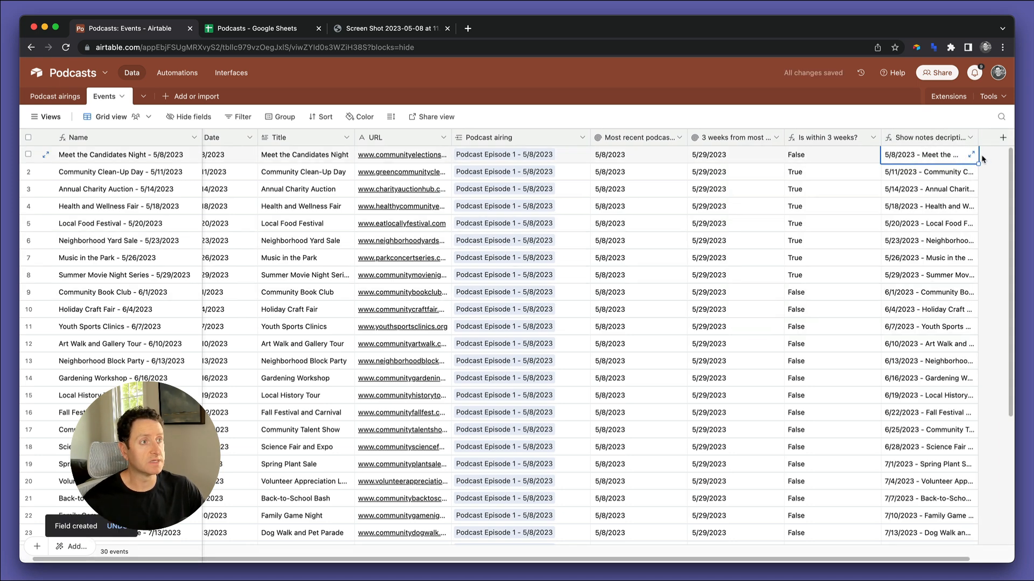
# Step: Expand the first event's Show notes decription value to read its full text, close it, and select the second event's cell
pyautogui.click(971, 155)
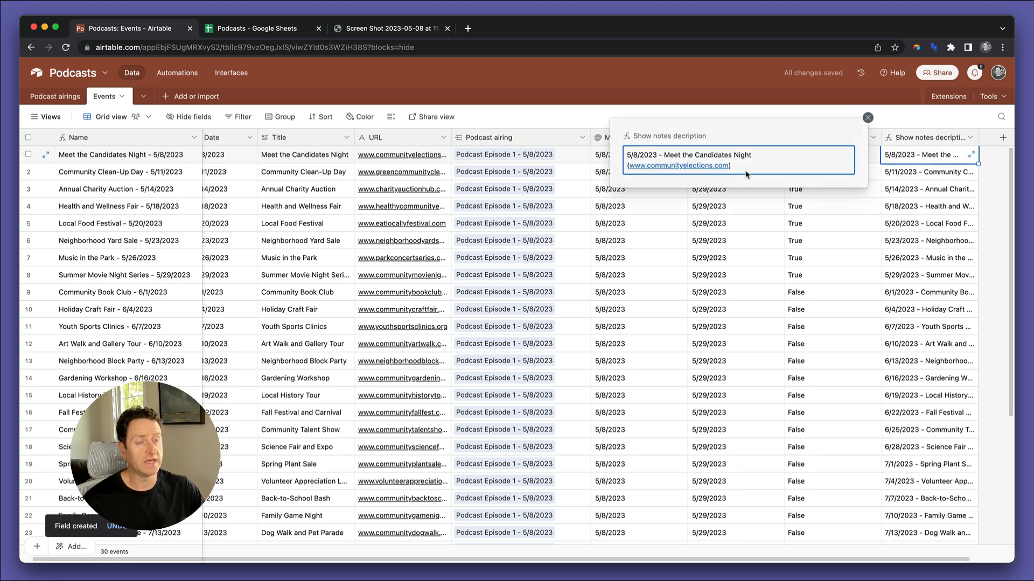
pyautogui.click(867, 118)
pyautogui.click(909, 173)
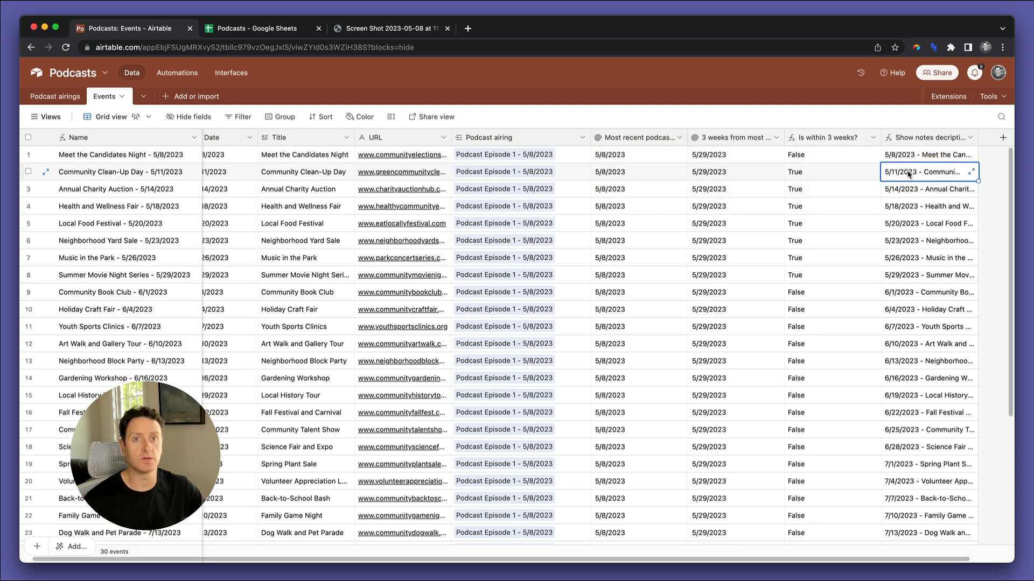
# Step: Start a new field named Show notes with the Rollup type in the Podcast airings table
pyautogui.click(64, 100)
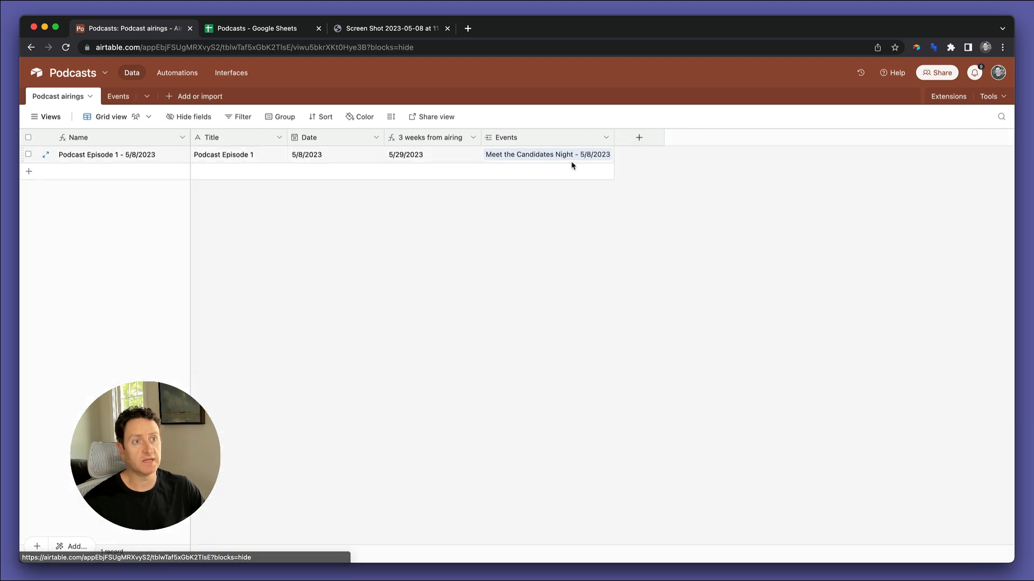
pyautogui.click(640, 139)
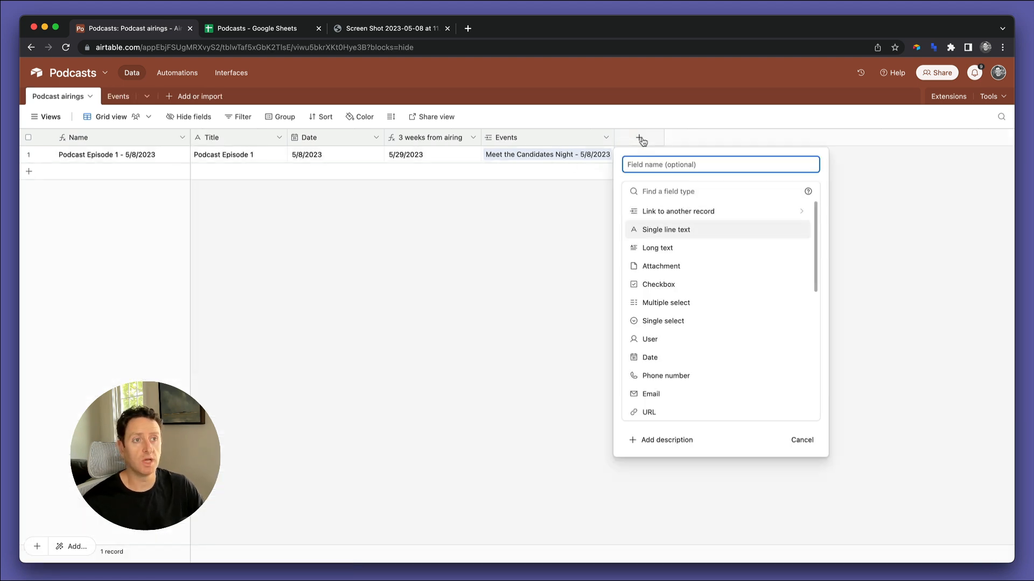
pyautogui.write('Show notes')
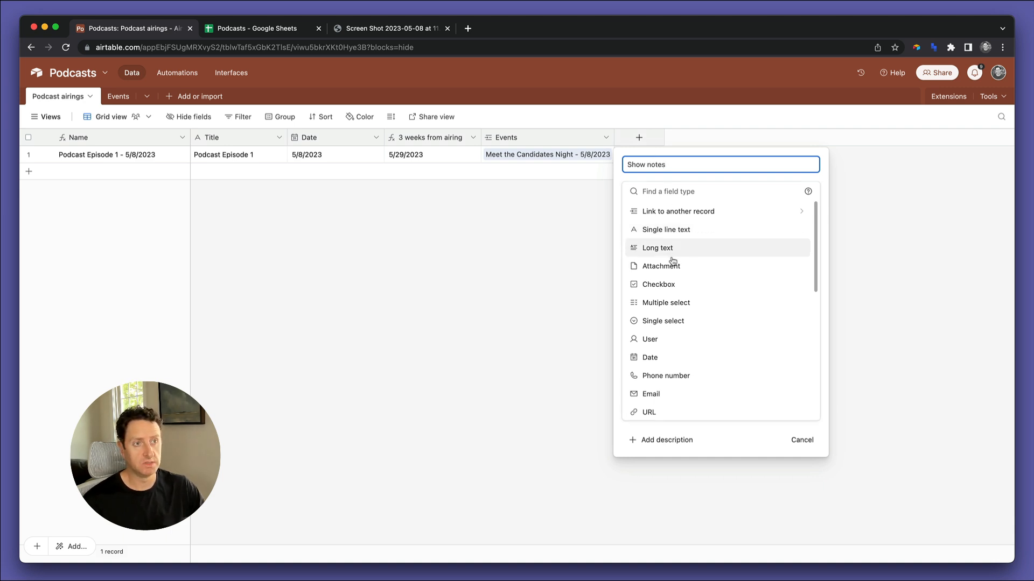
pyautogui.scroll(-5, 677, 349)
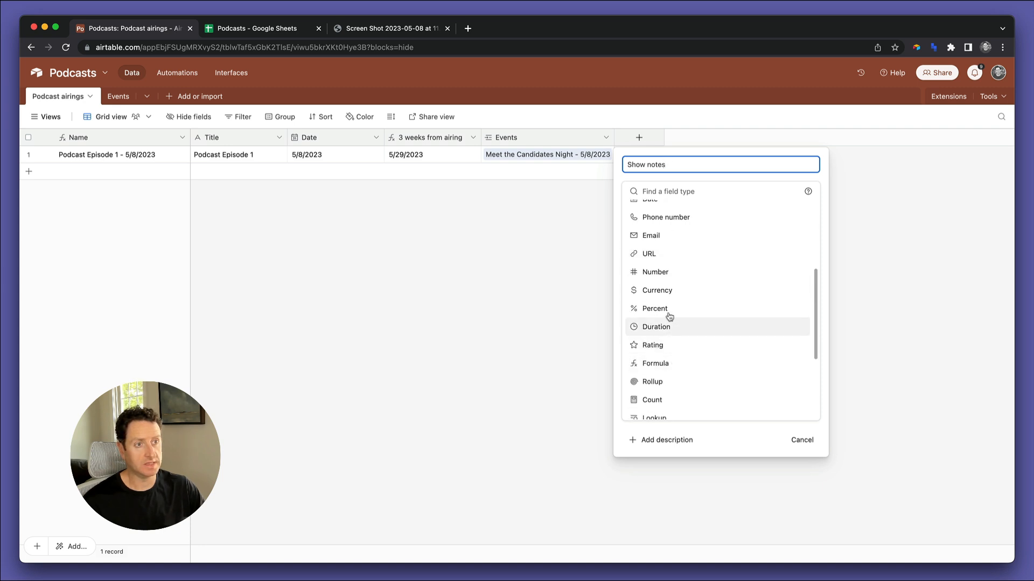
pyautogui.click(665, 381)
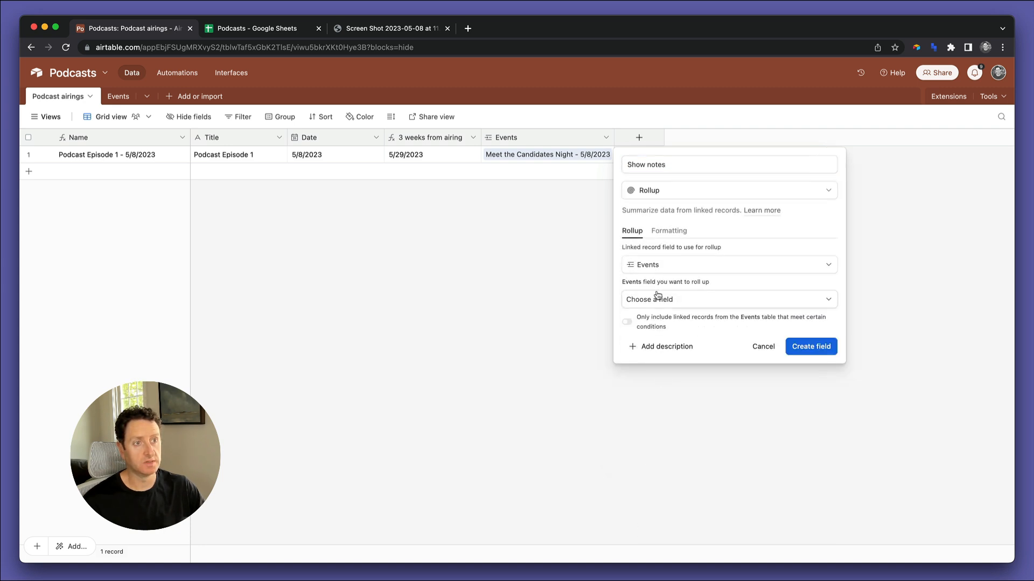
# Step: Choose Show notes decription as the Events field to roll up
pyautogui.click(656, 321)
pyautogui.click(656, 321)
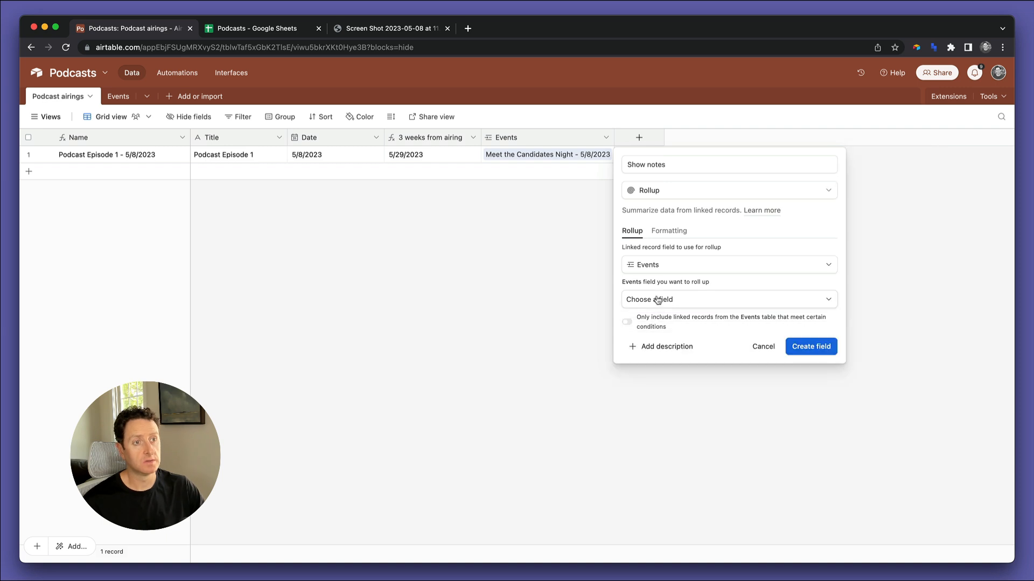
pyautogui.click(662, 300)
pyautogui.scroll(-2, 668, 369)
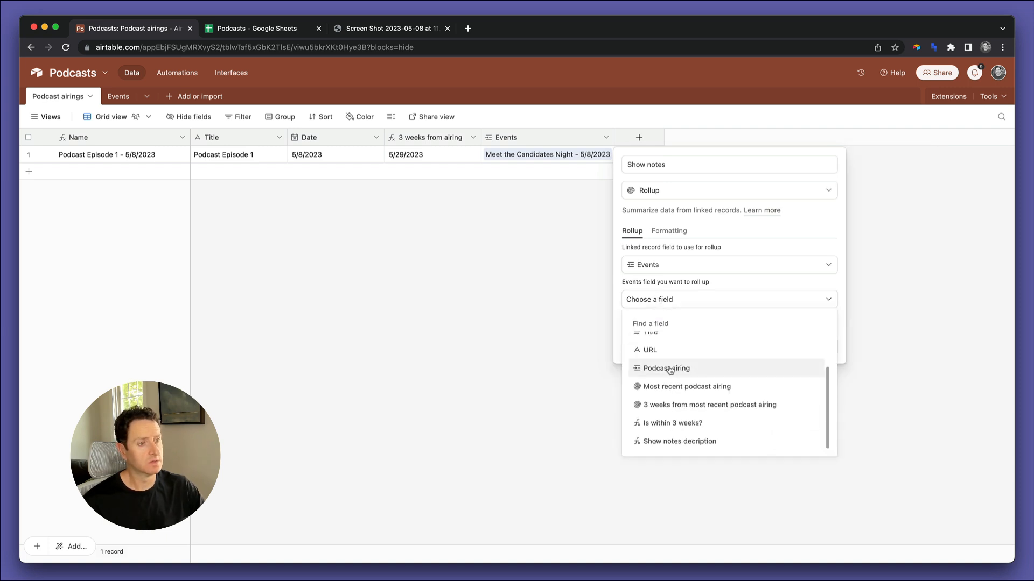
pyautogui.click(668, 442)
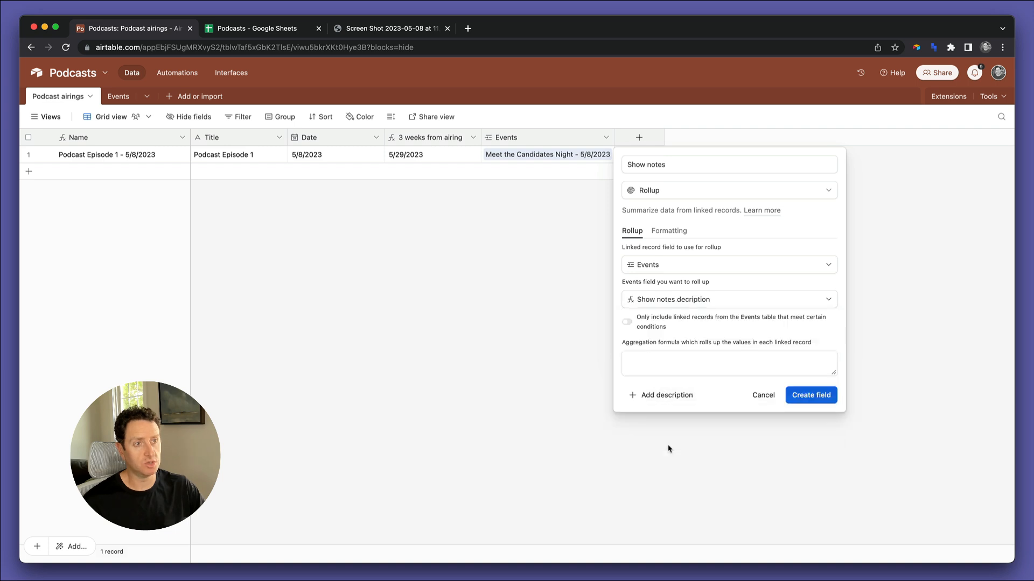
# Step: Limit the rollup to linked Events records where Is within 3 weeks? contains "True"
pyautogui.click(645, 327)
pyautogui.click(692, 342)
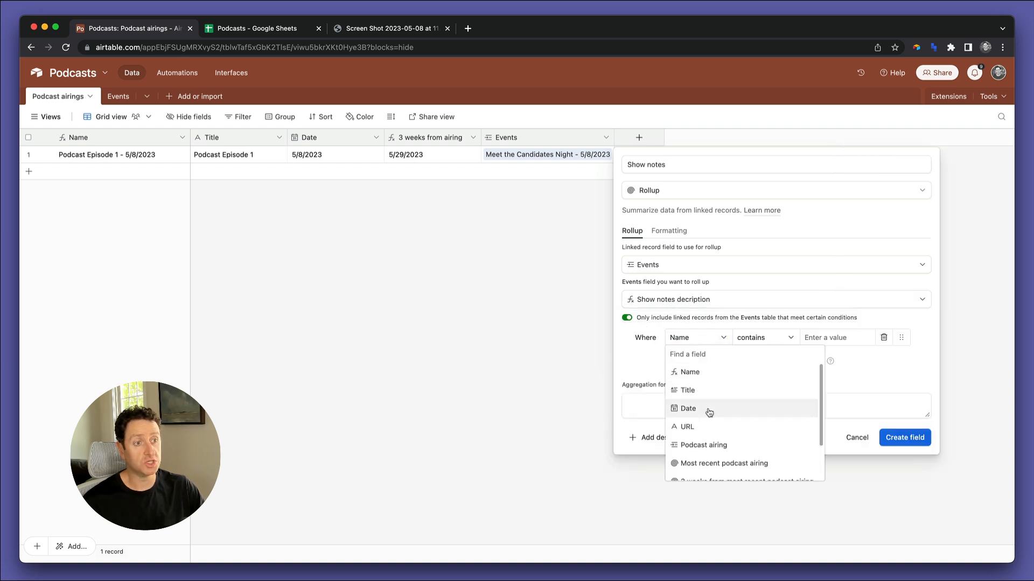
pyautogui.scroll(-3, 711, 417)
pyautogui.click(710, 453)
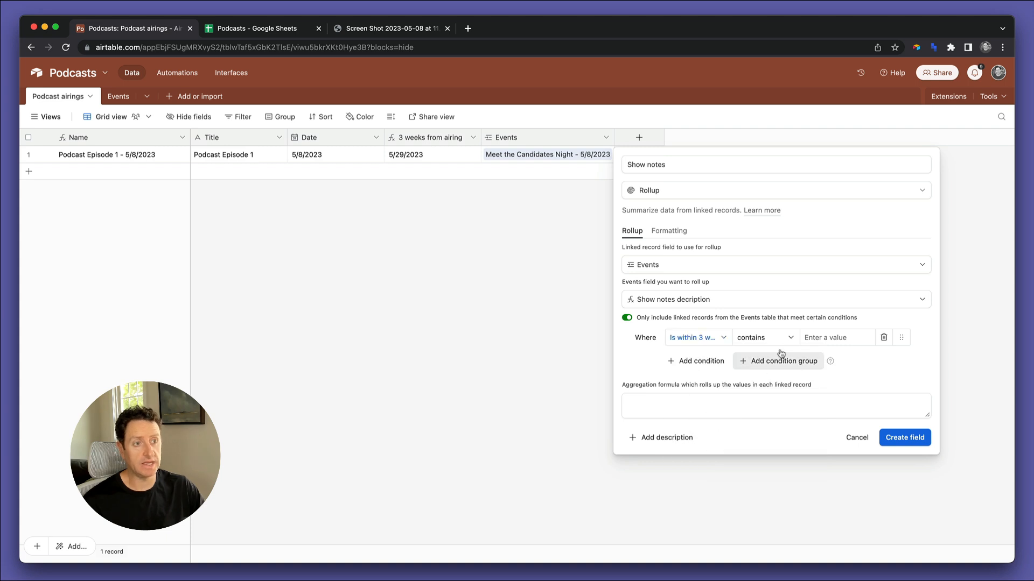
pyautogui.click(813, 338)
pyautogui.write('True')
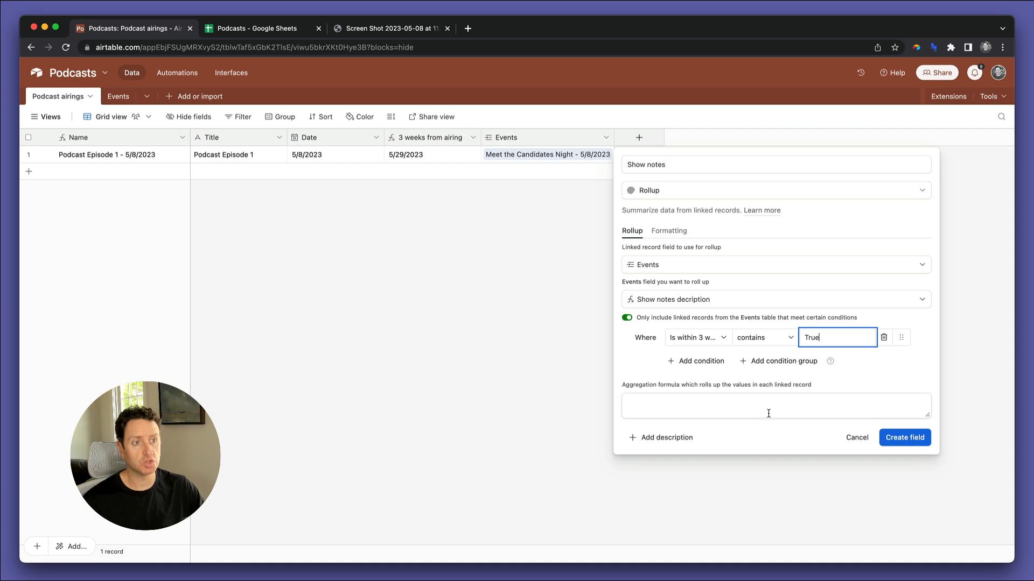
# Step: Enter ARRAYJOIN(values,"\n") as the rollup's aggregation formula and create the Show notes field
pyautogui.click(768, 413)
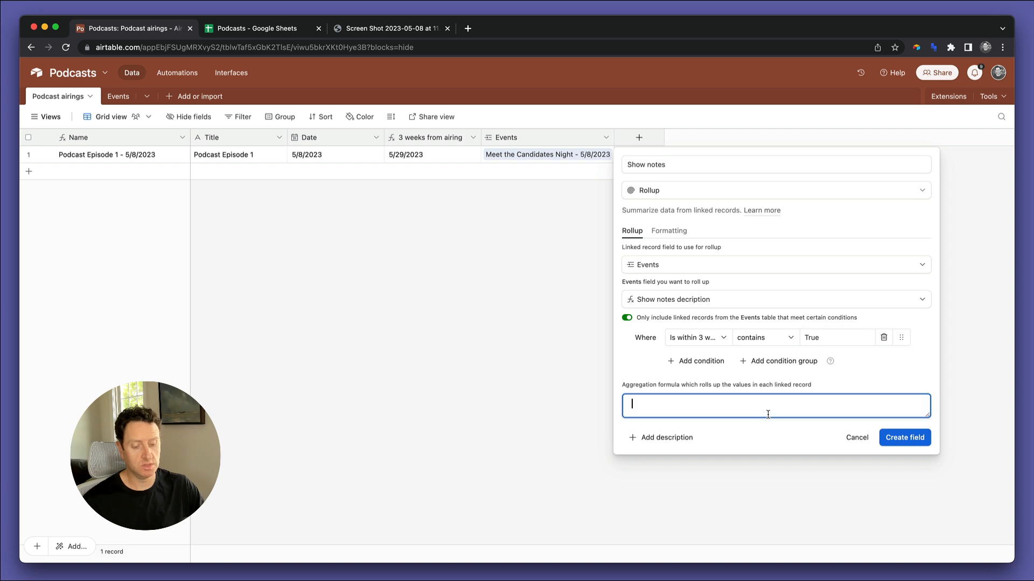
pyautogui.write('array')
pyautogui.press('Return')
pyautogui.press('Left')
pyautogui.write(',')
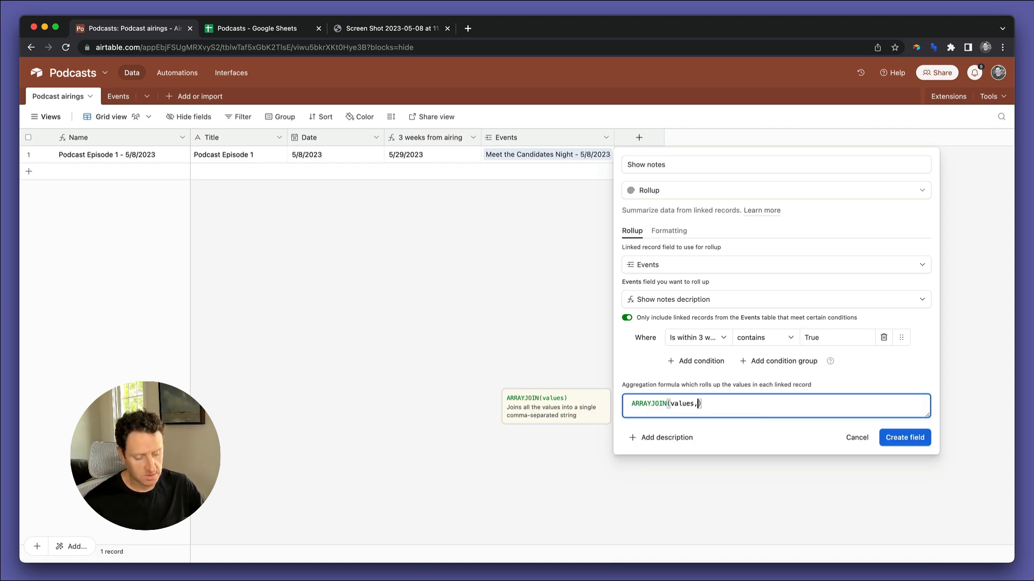
pyautogui.write("'")
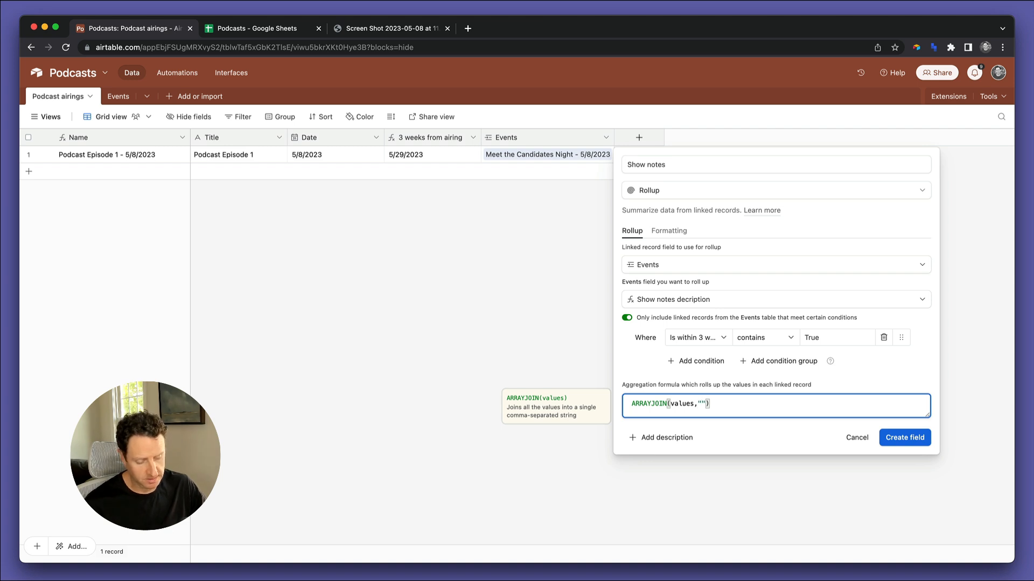
pyautogui.write('\\nm')
pyautogui.press('BackSpace')
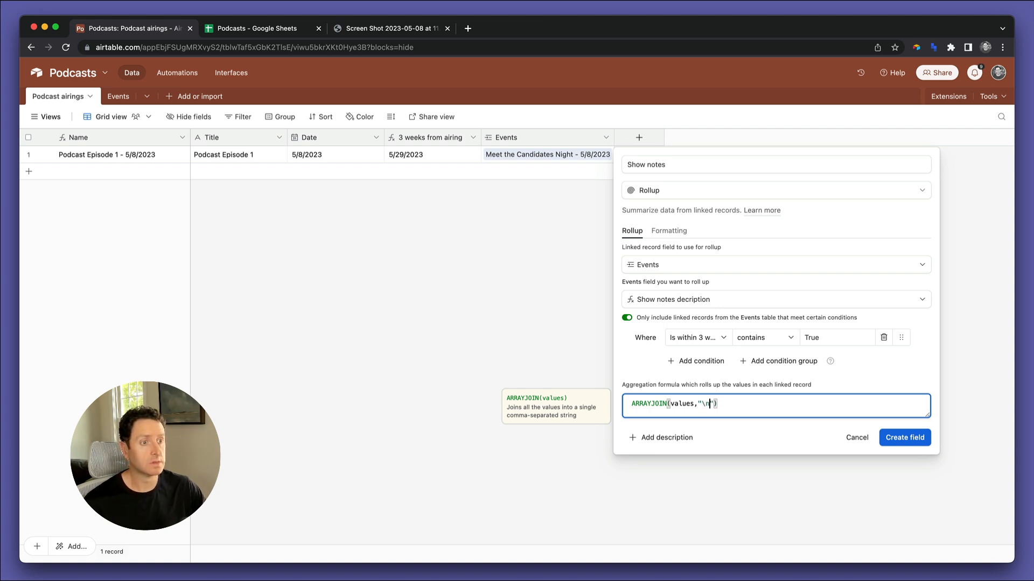
pyautogui.click(890, 437)
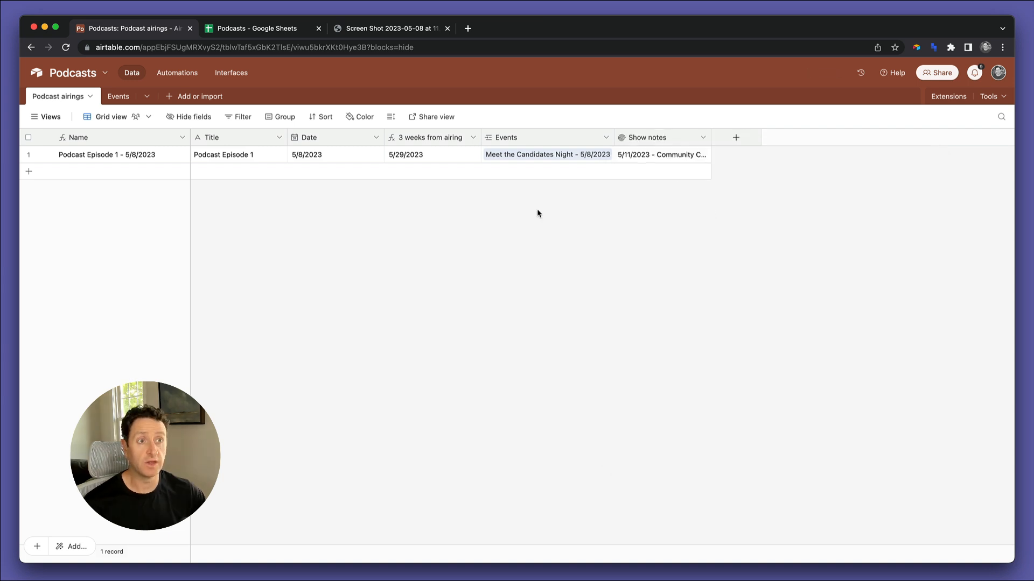
# Step: Copy the Podcast Episode 1 Show notes value and paste it into cell H8 of the Podcasts spreadsheet in Google Sheets
pyautogui.click(664, 156)
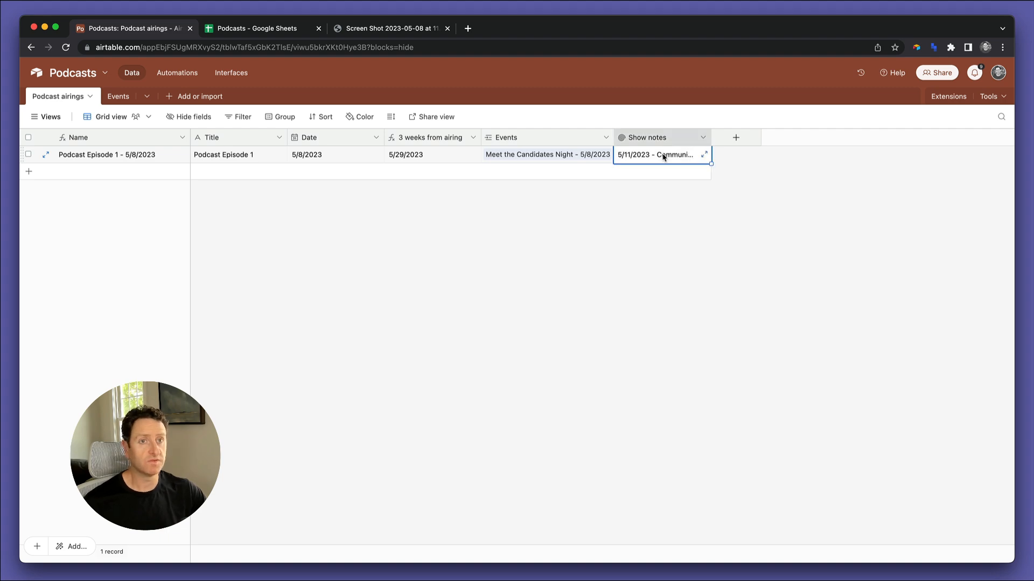
pyautogui.click(275, 29)
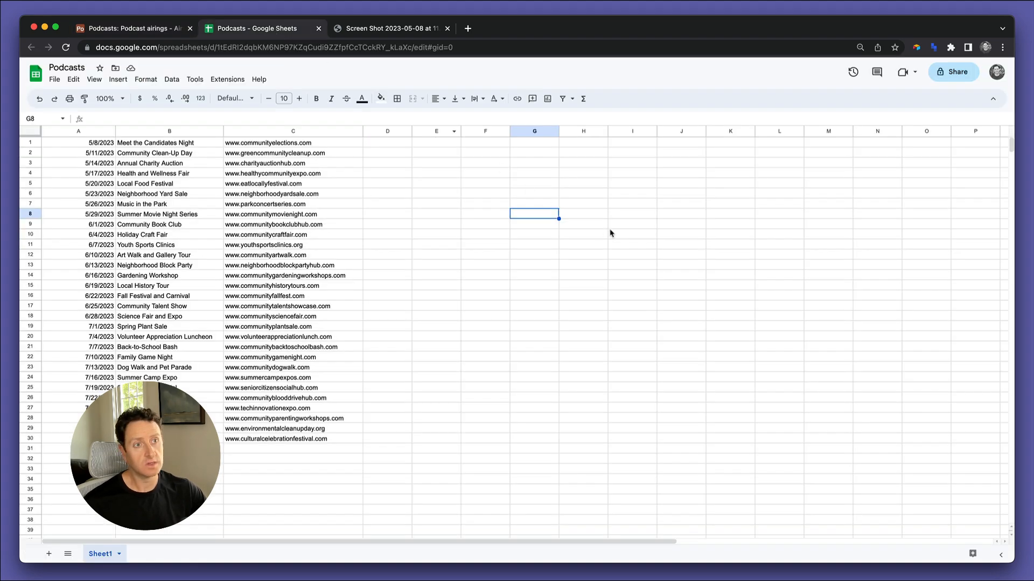
pyautogui.click(586, 219)
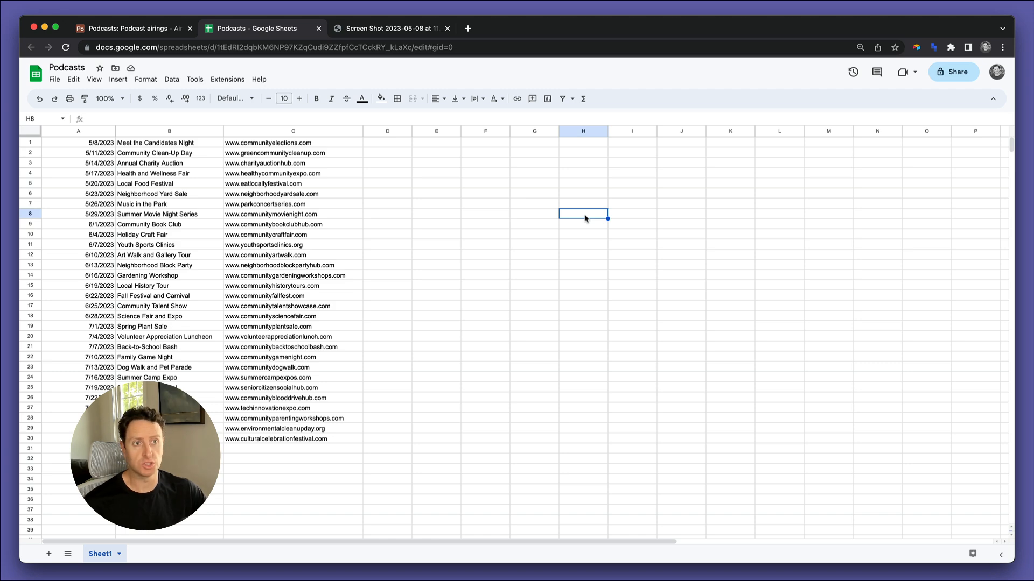
pyautogui.write('5/11/2023 - Community Clean-Up Day (www.greencommunitycleanup.com) 5/14/2023 - Annual Charity Auction (www.charityauctionhub.com) 5/18/2023 - Health and Wellness Fair (www.healthycommunityexpo.com) 5/20/2023 - Local Food Festival (www.eatlocallyfestival.com) 5/23/2023 - Neighborhood Yard Sale (www.neighborhoodyardsale.com) 5/26/2023 - Music in the Park (www.parkconcertseries.com) 5/29/2023 - Summer Movie Night Series (www.communitymovienight.com)')
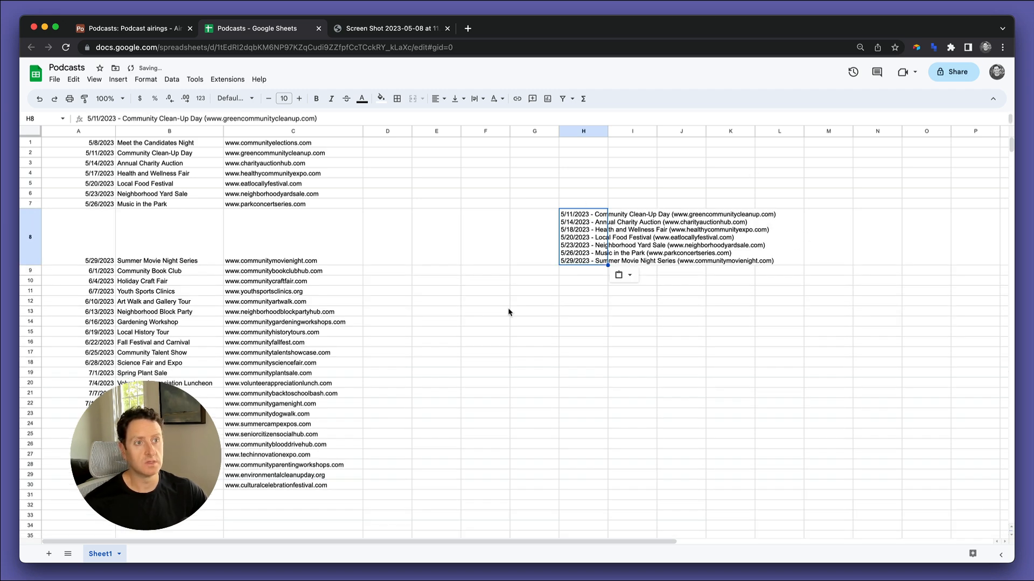